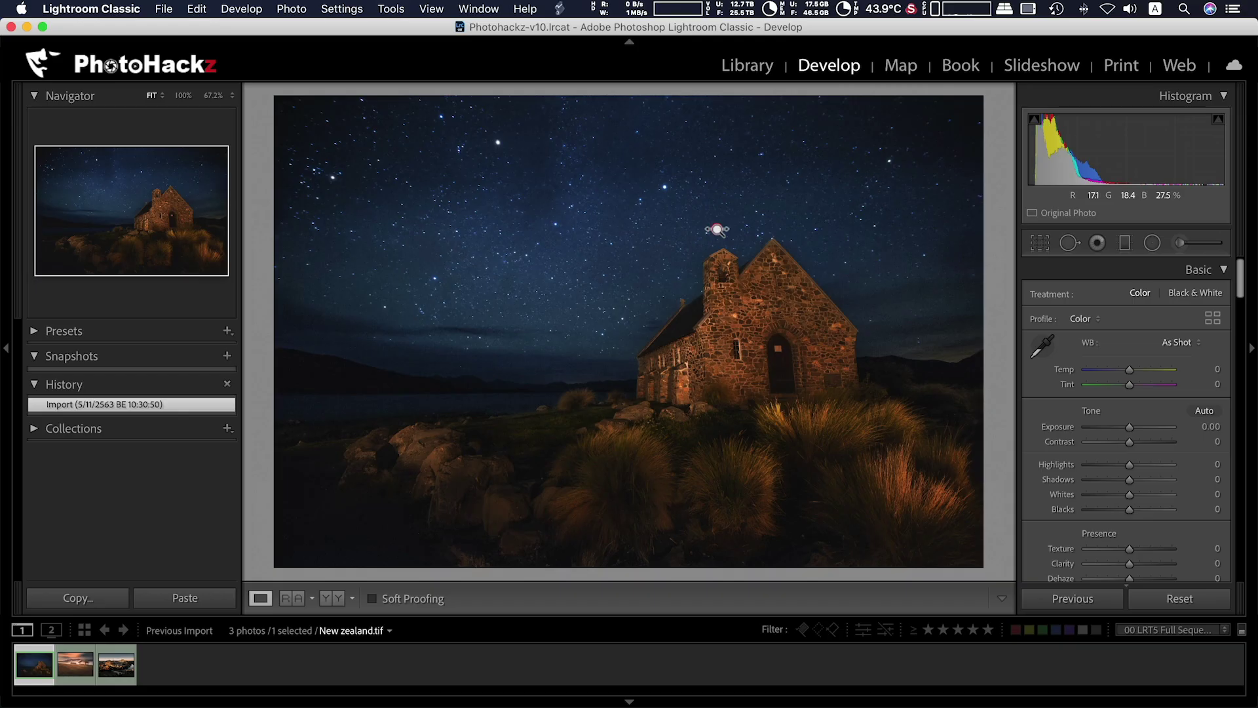
Magnify the night church photo New zealand.tif in the Lightroom view
drag(729, 231, 754, 239)
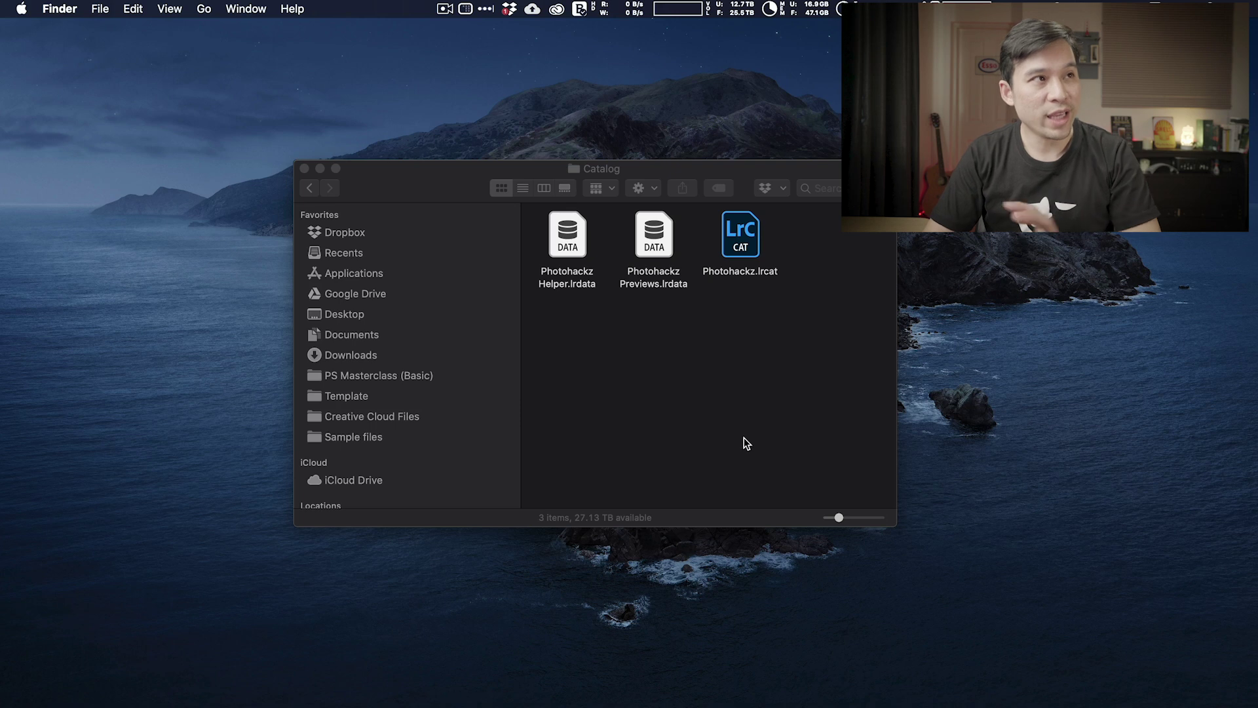
click(744, 436)
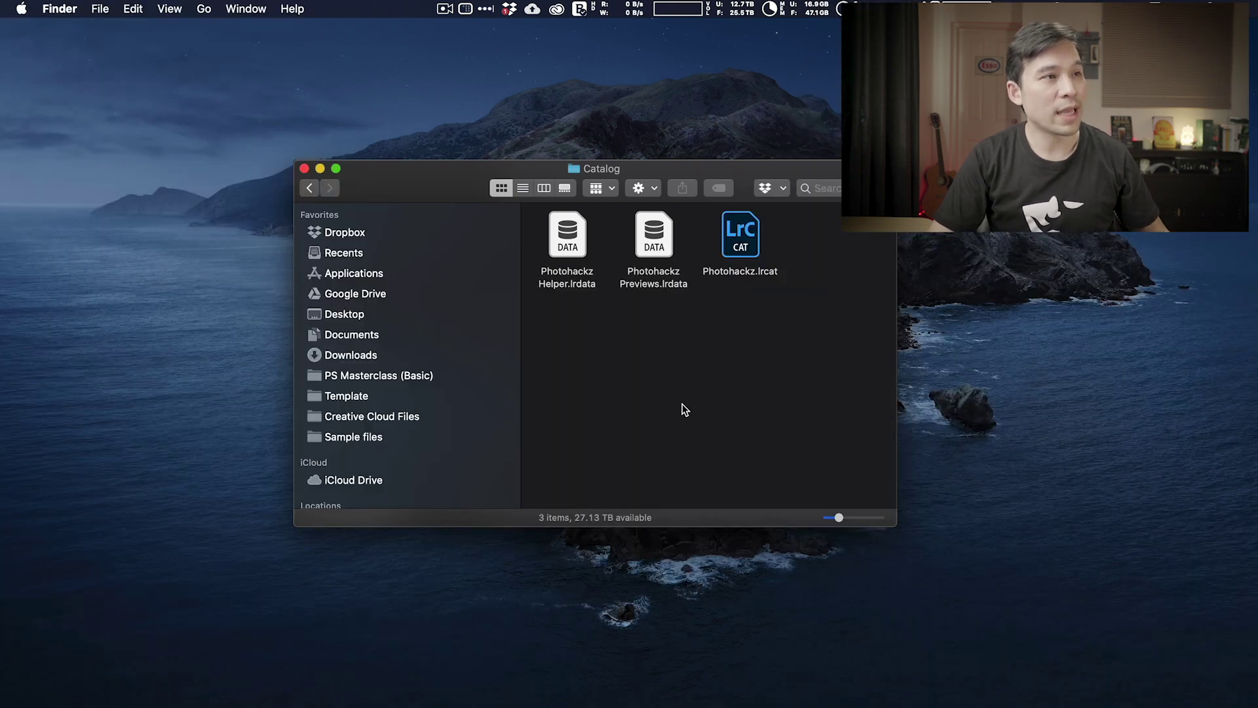
key(F4)
Launch Creative Cloud Desktop App via a Launchpad search for 'rea' and view its Updates list
click(654, 29)
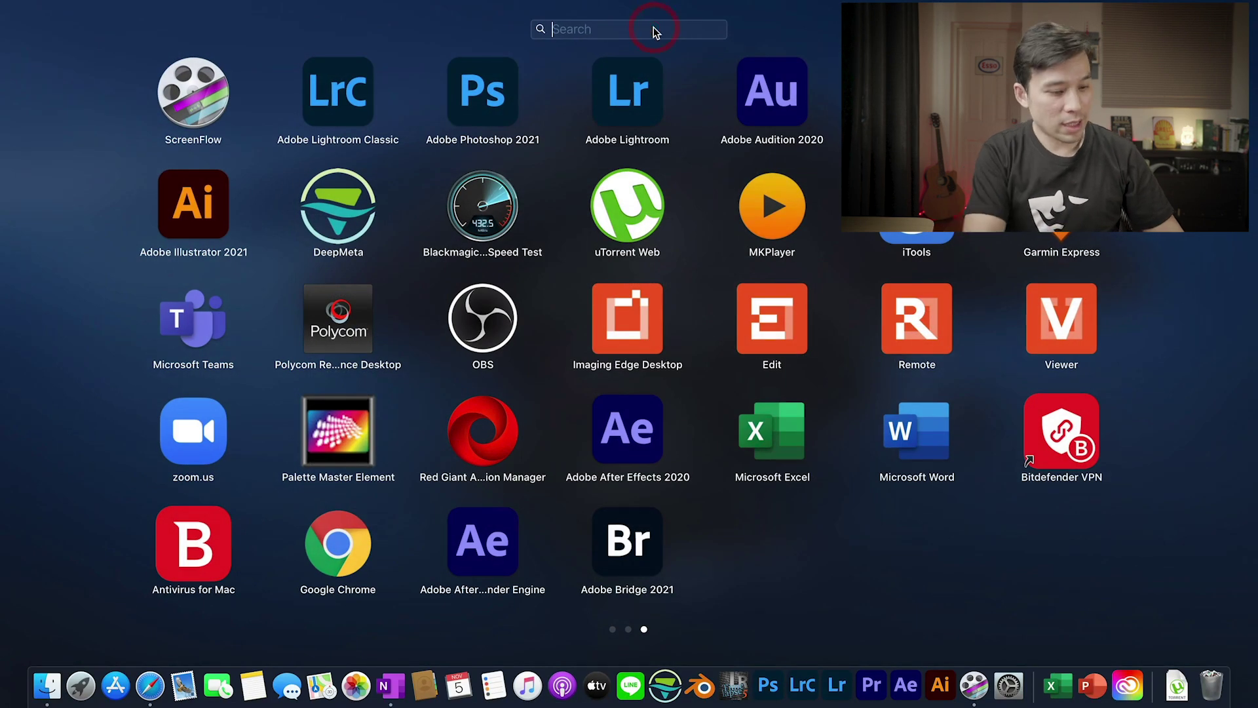
text(crea)
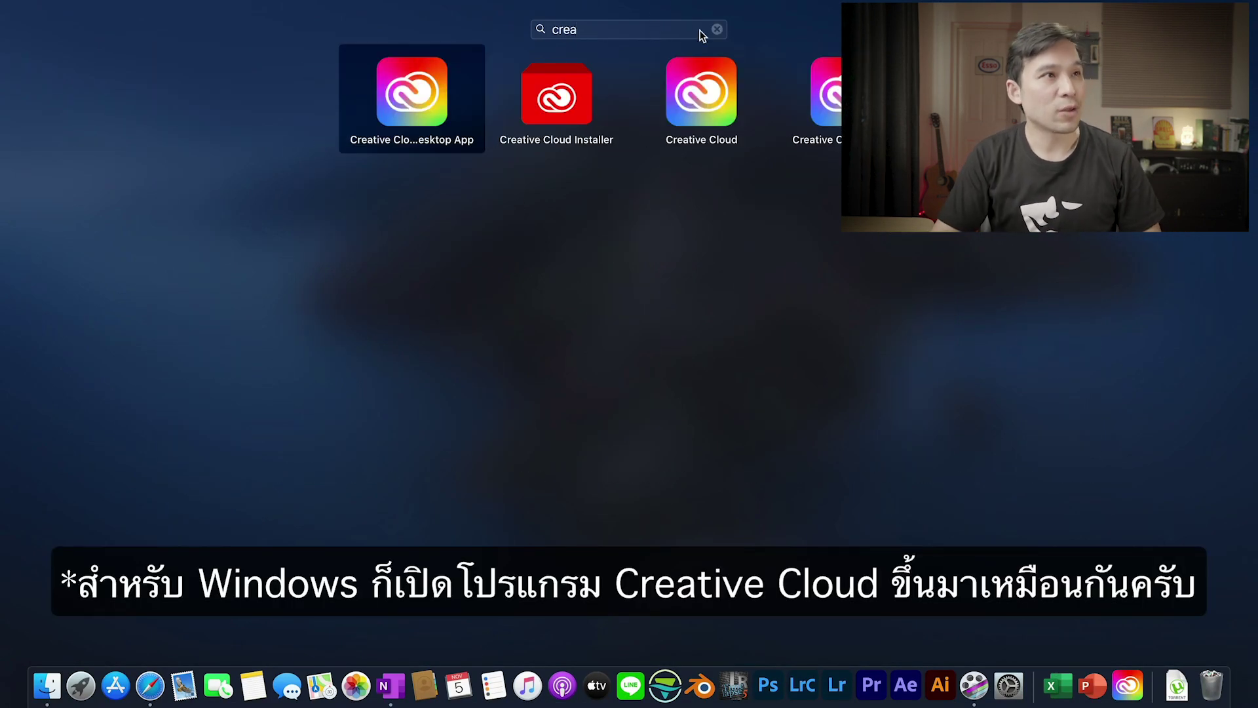
click(709, 100)
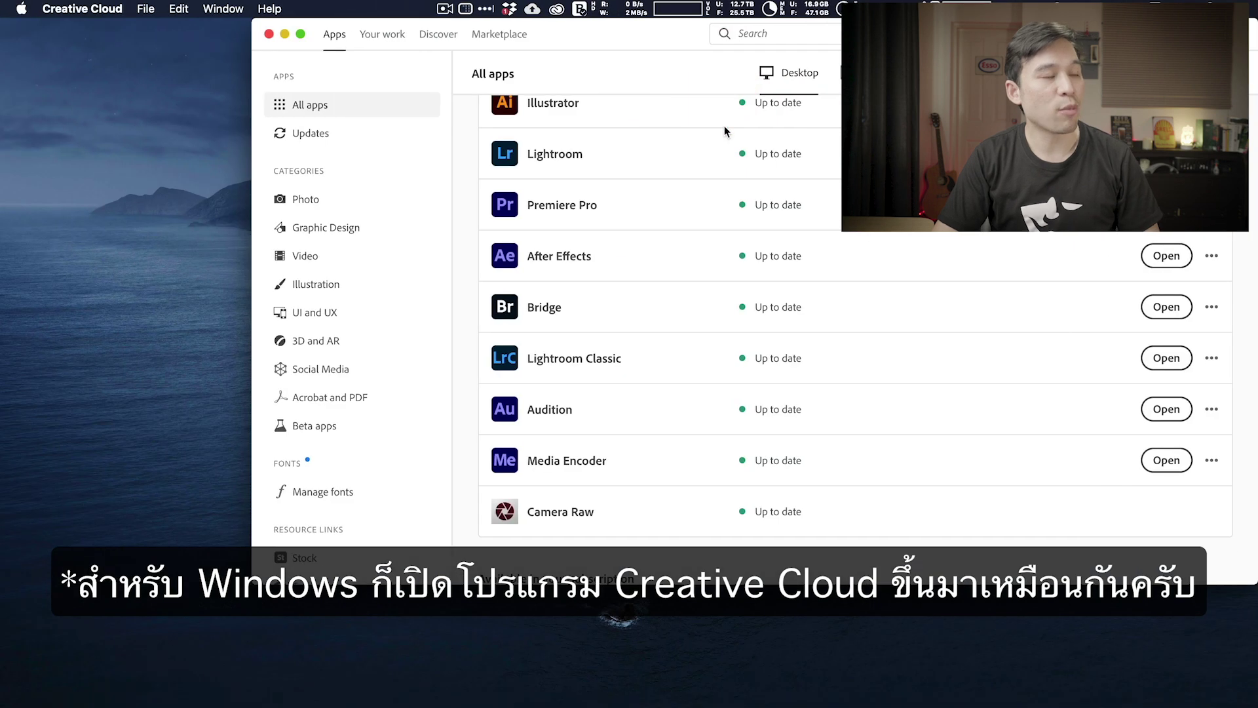
drag(608, 33, 557, 78)
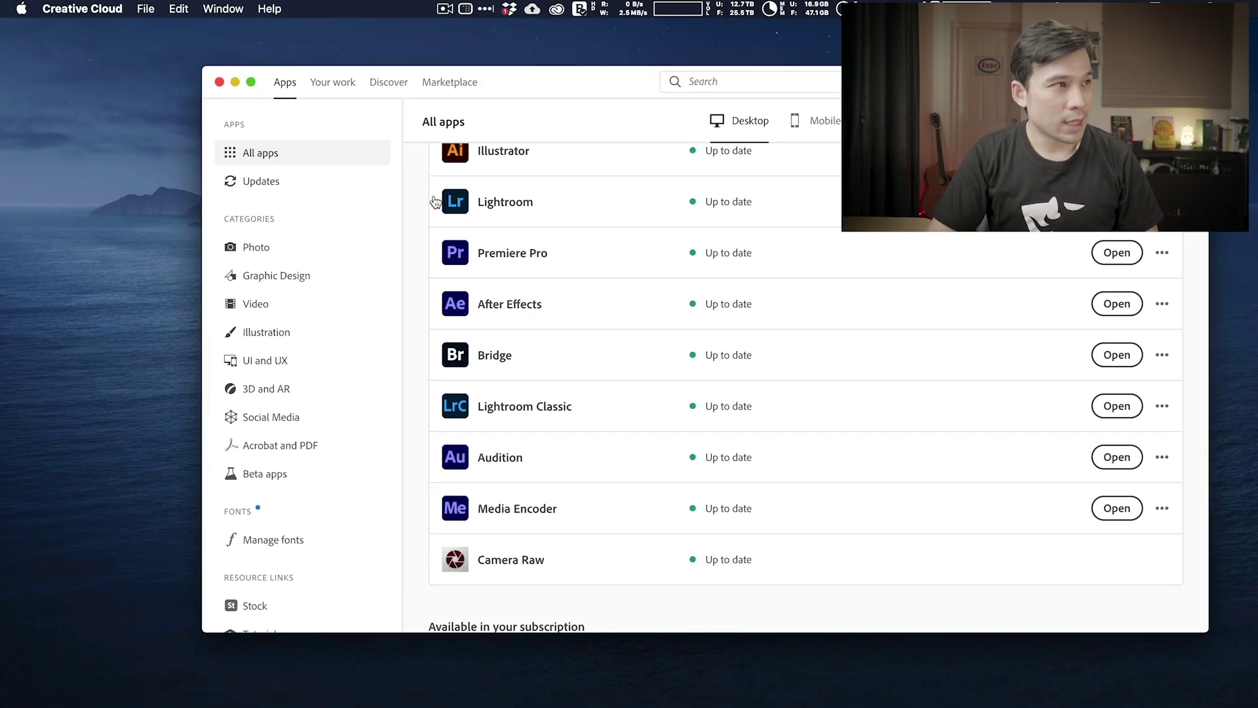
scroll(603, 262, up, 5)
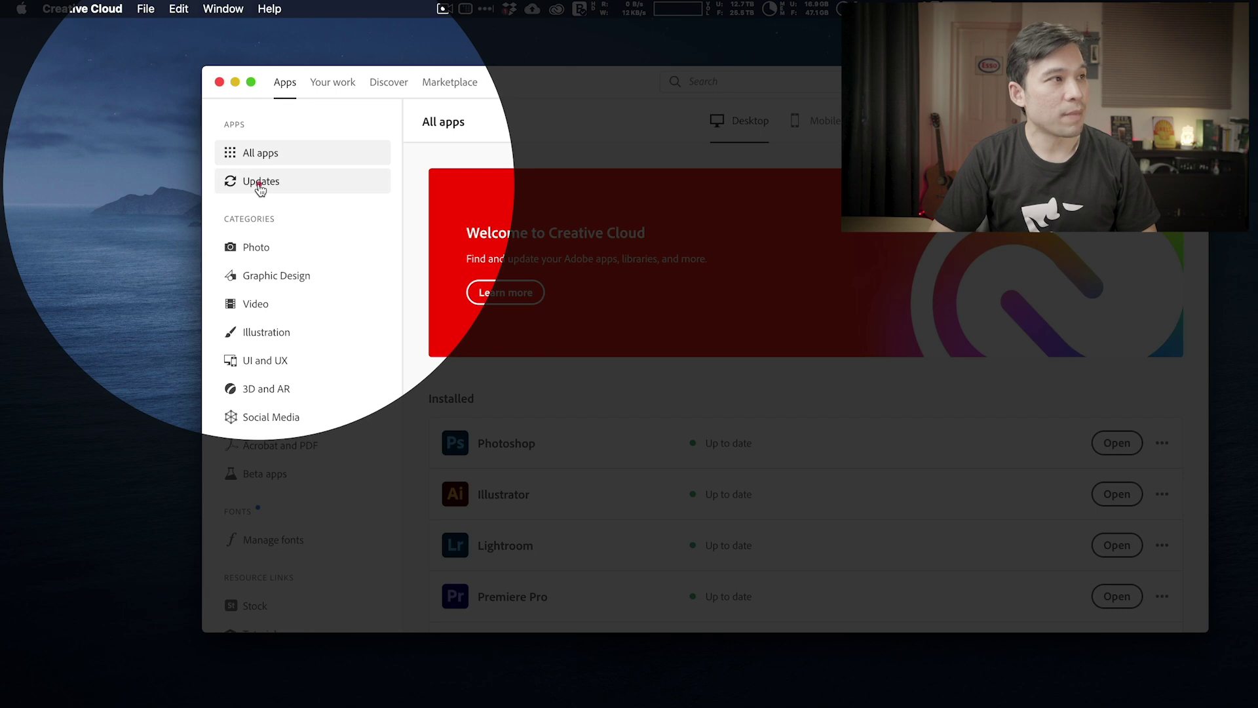
click(259, 185)
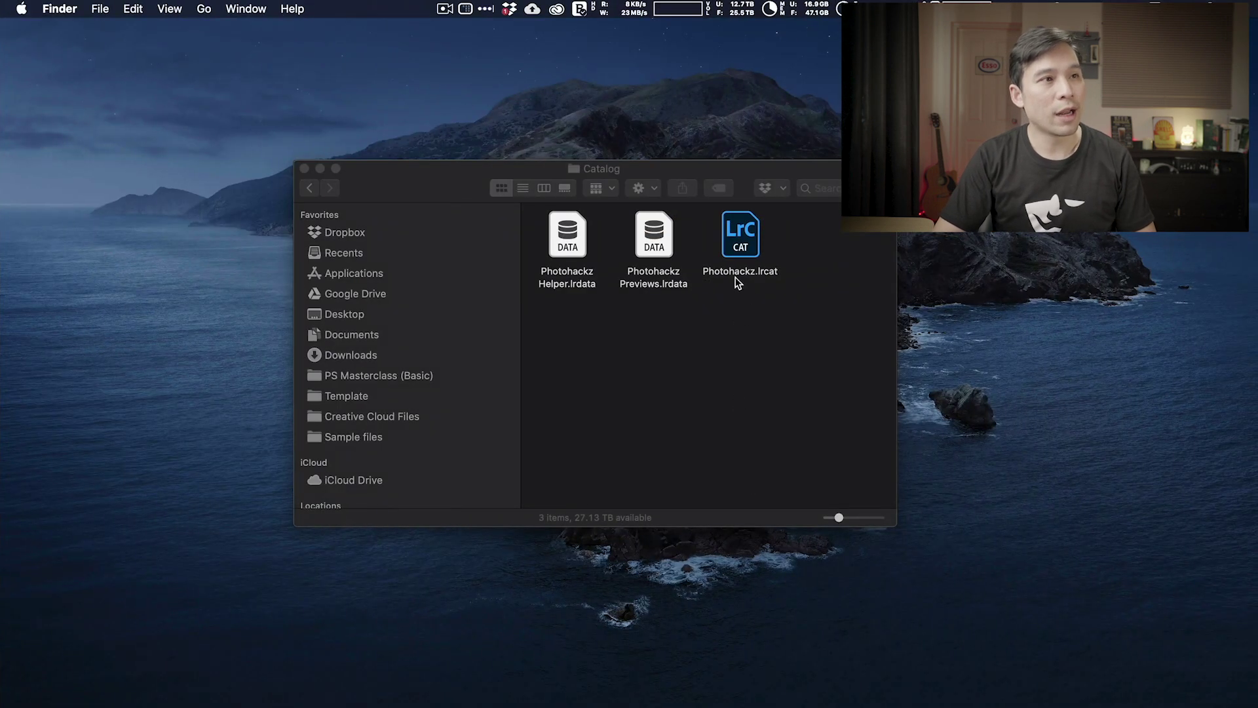
Open the Photohackz.lrcat catalog from the Catalog folder in Lightroom Classic
click(744, 263)
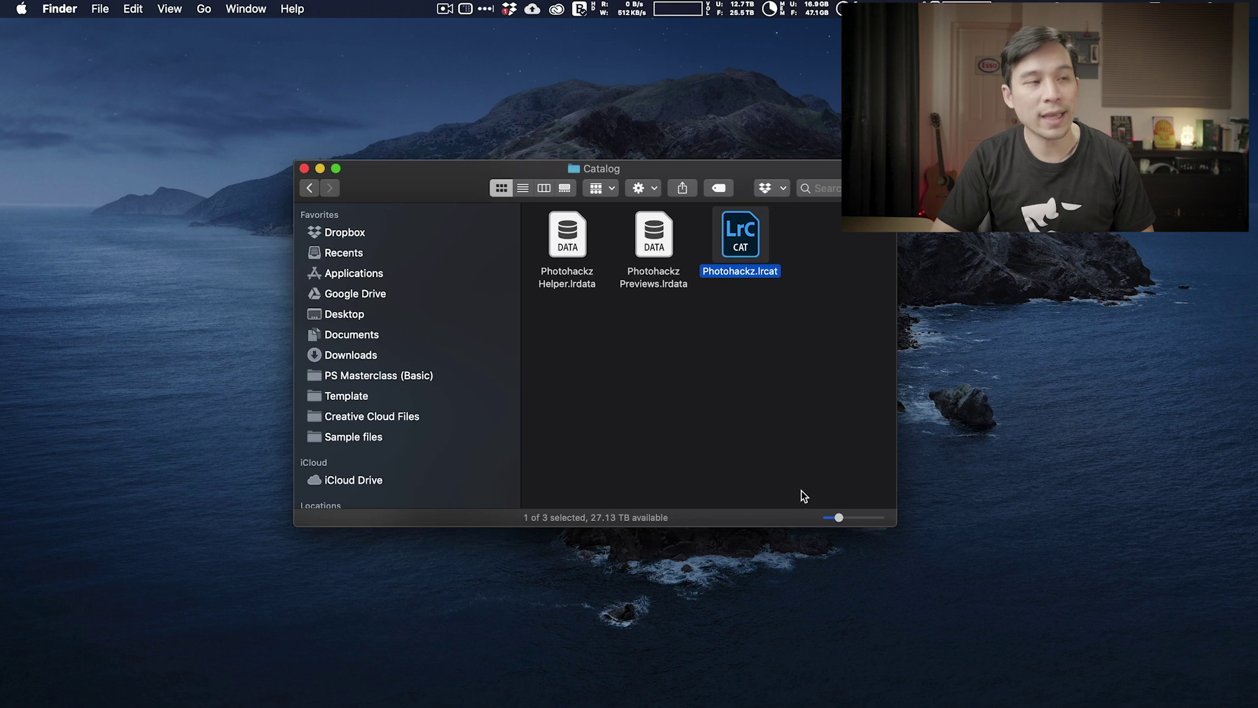
double_click(741, 246)
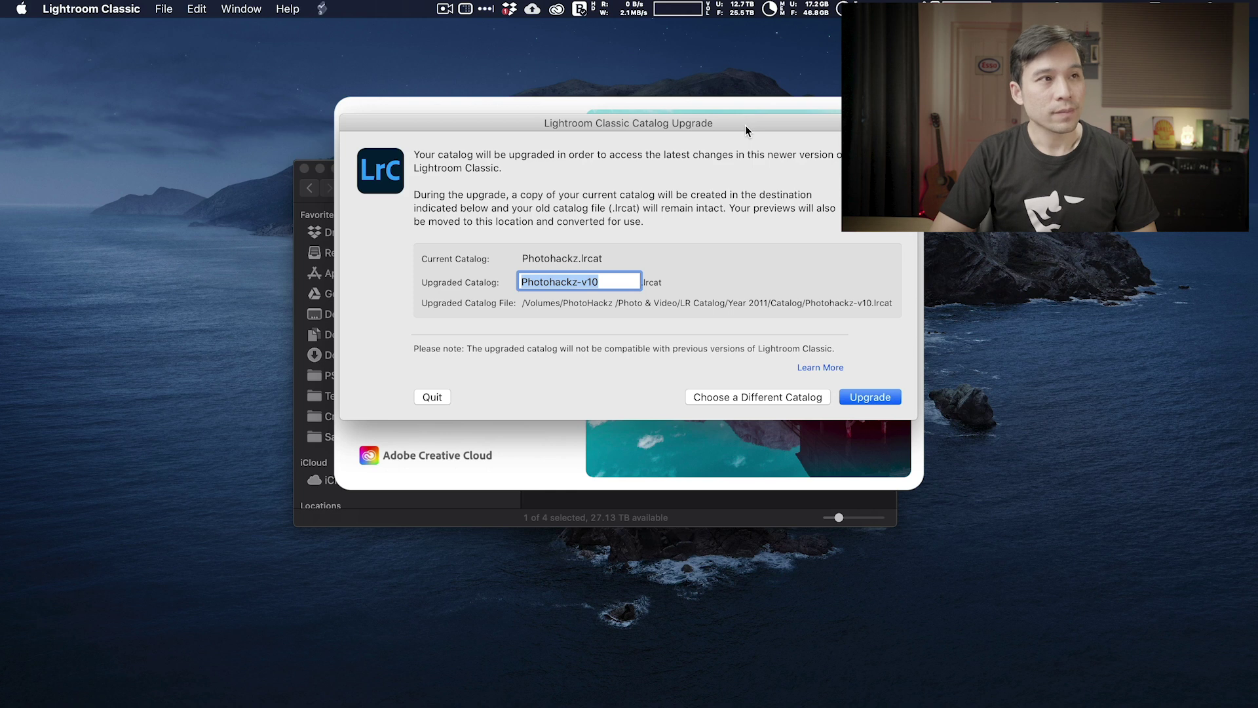
Move the Catalog Upgrade dialog down the screen, then nudge it slightly back up
mouse_move(745, 126)
mouse_down()
mouse_move(742, 306)
mouse_move(740, 296)
mouse_up()
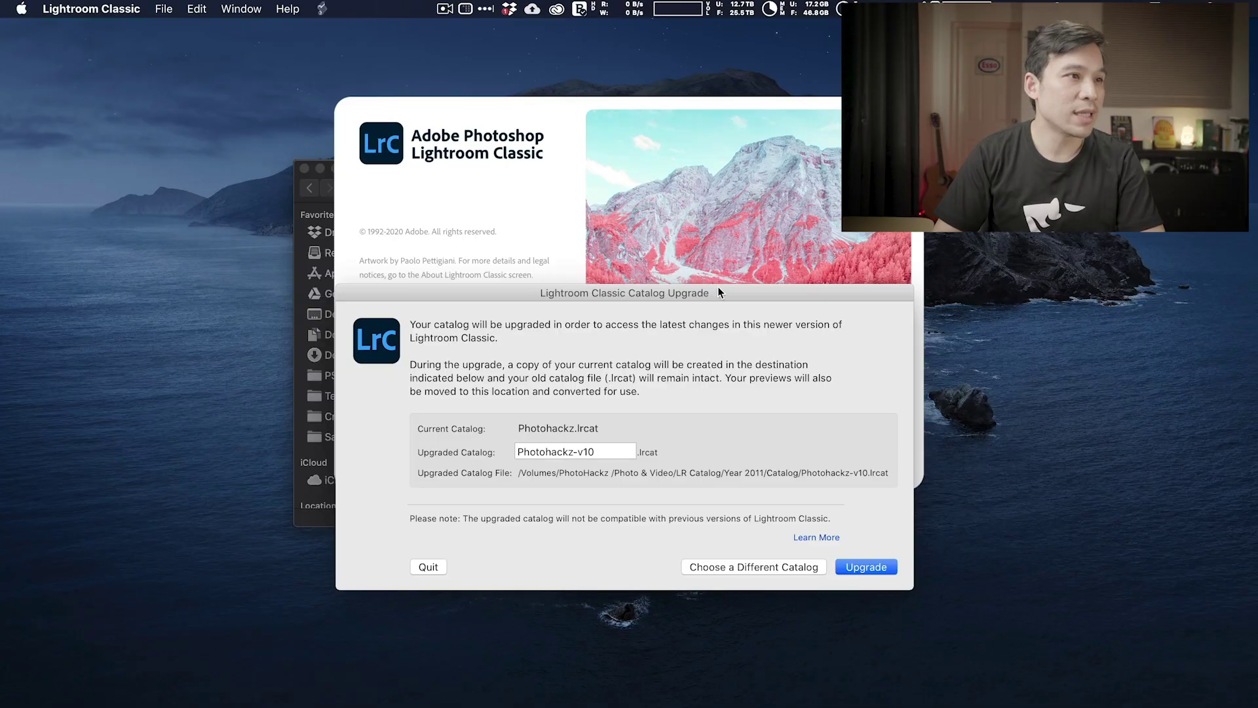
drag(717, 288, 718, 262)
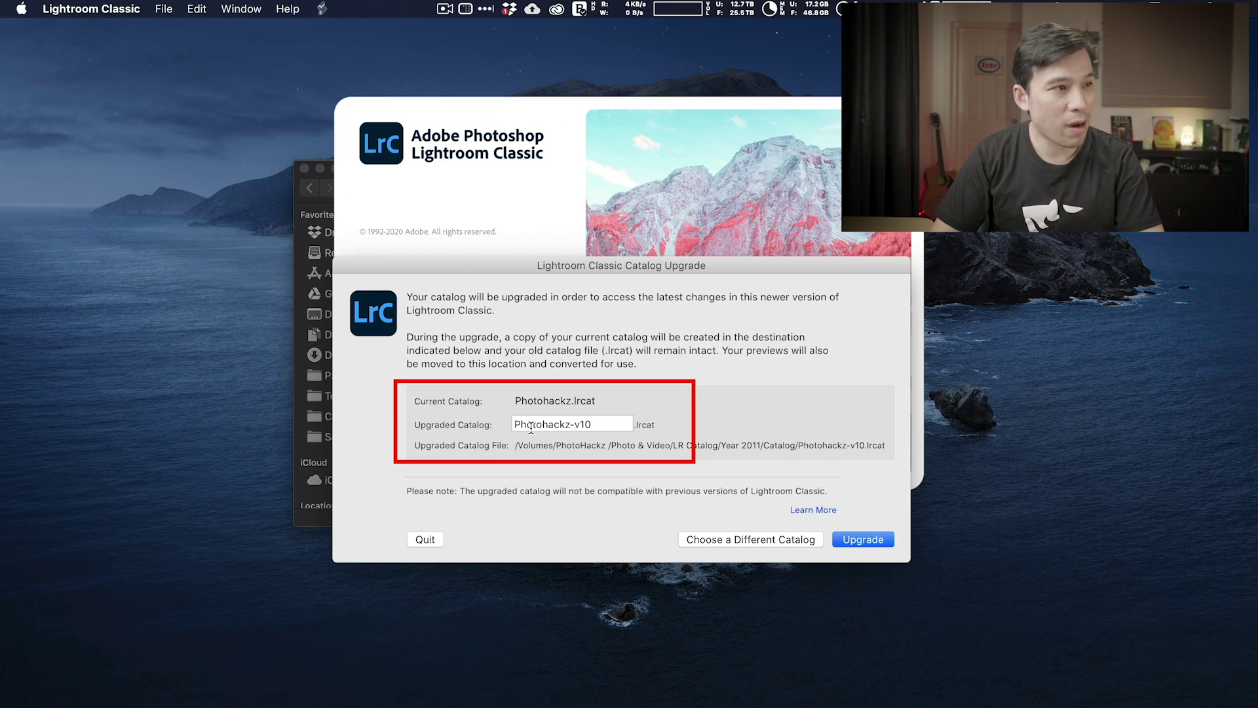
Upgrade the catalog as Photohackz-v10, undoing a trial rename, then view New zealand.tif alone
drag(518, 425, 594, 420)
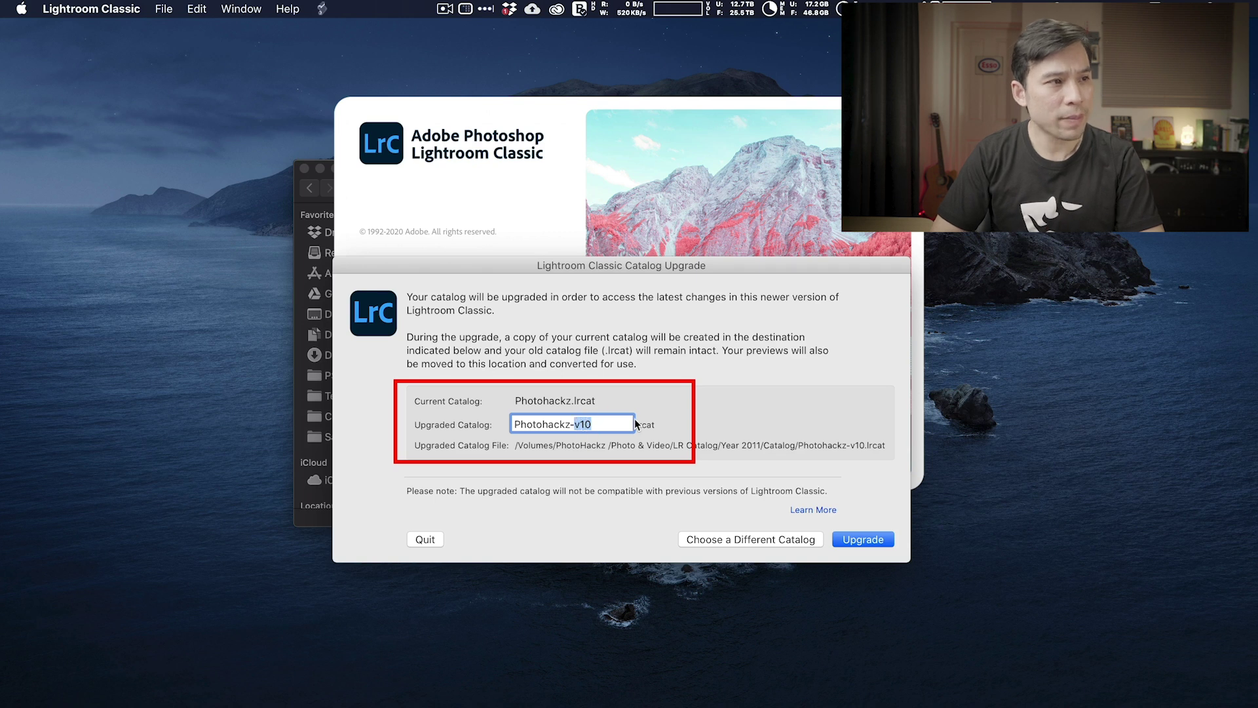
text(21)
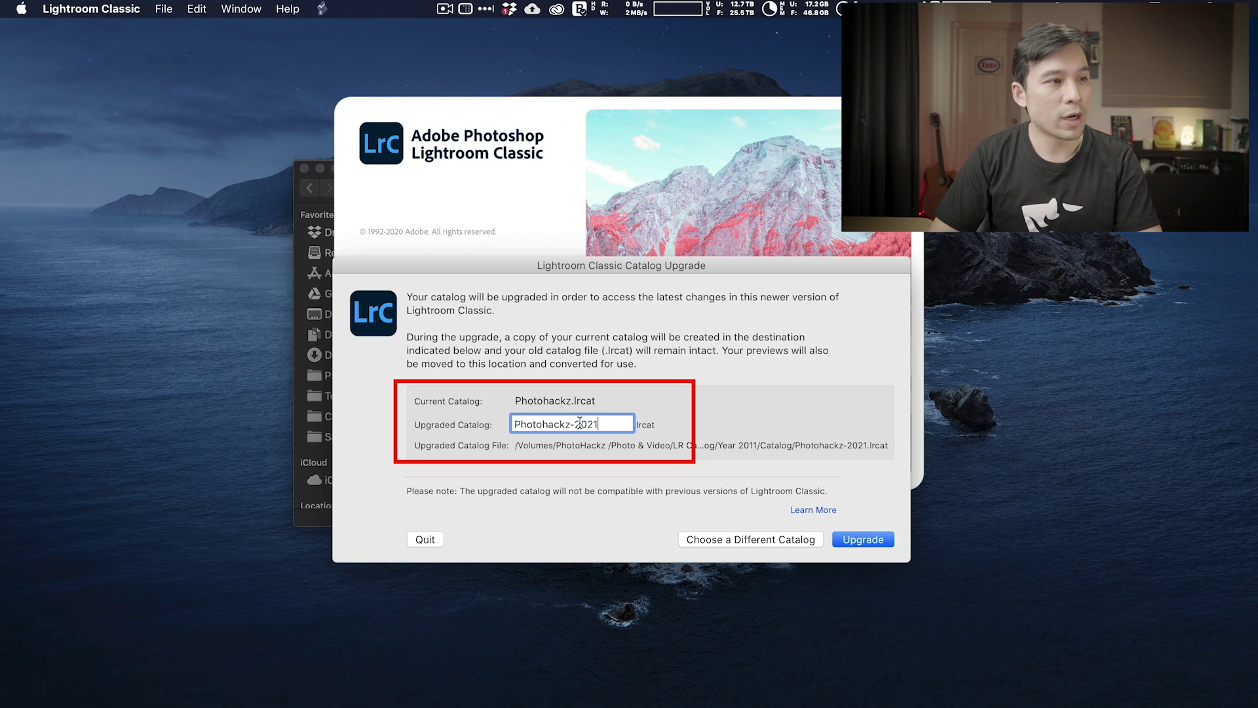
key(super+z)
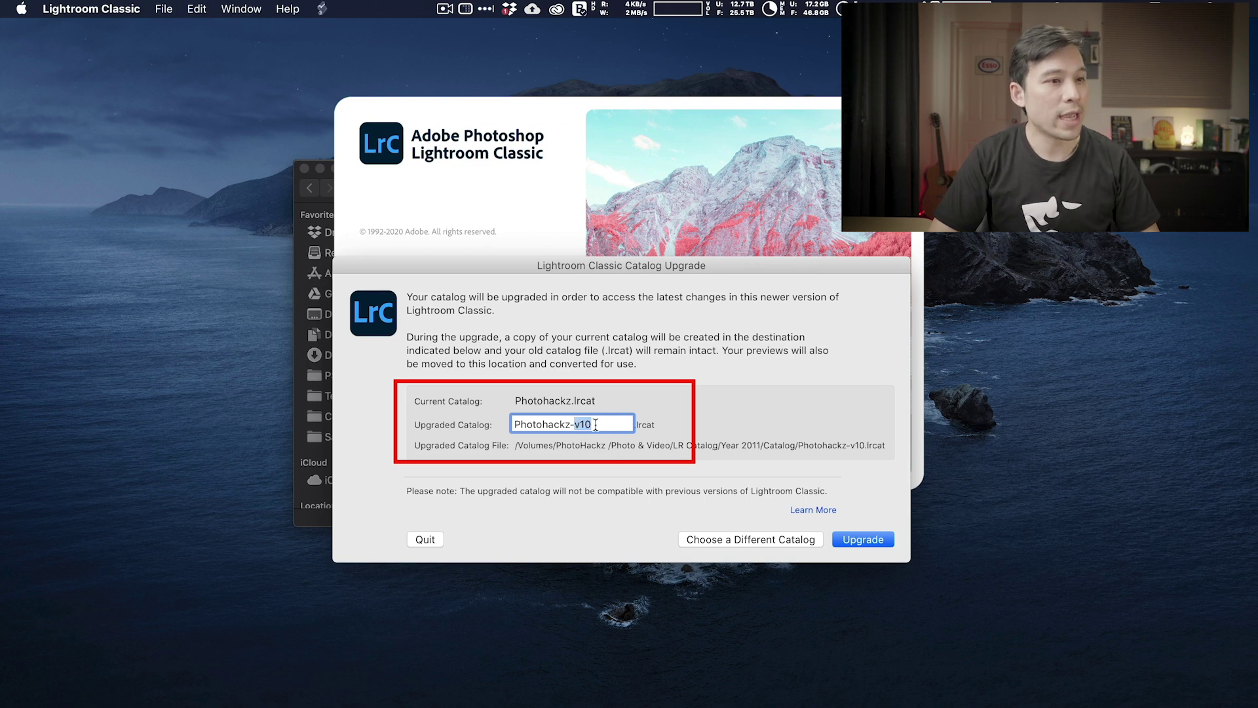
click(873, 540)
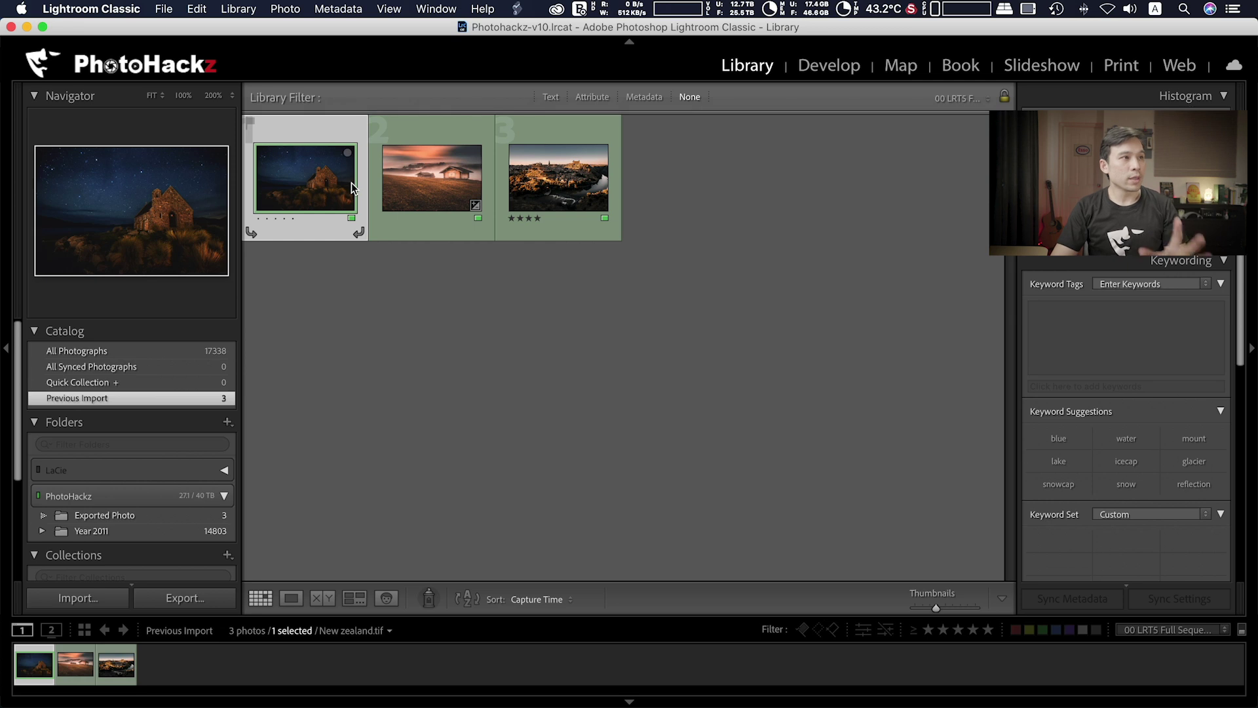
mouse_move(305, 179)
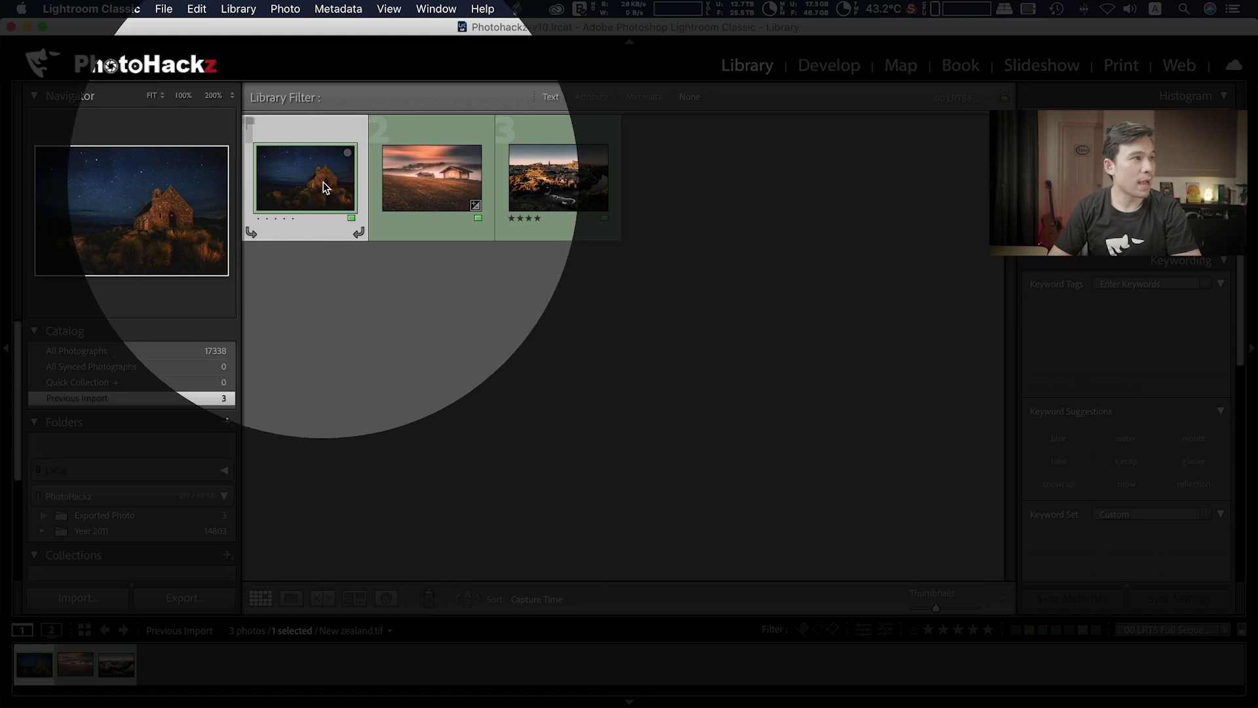
double_click(323, 187)
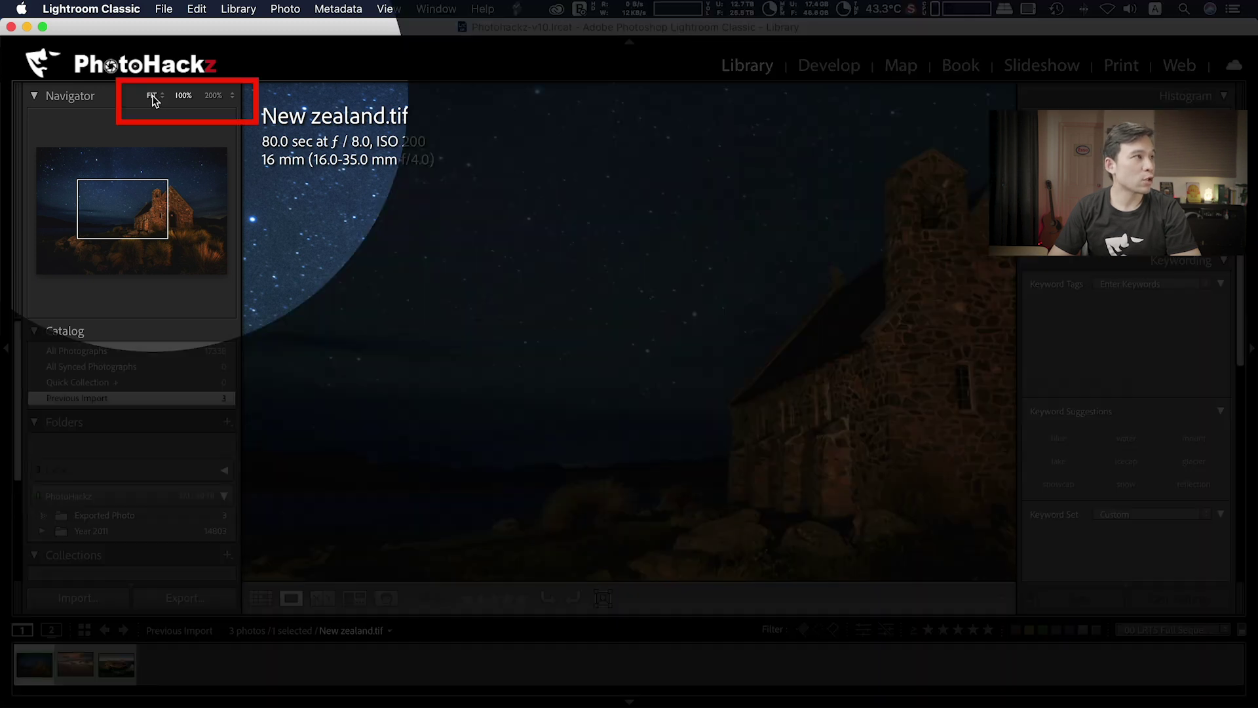
Toggle the Navigator zoom between Fit and Fill, leave it on Fill, and return to Grid
click(153, 97)
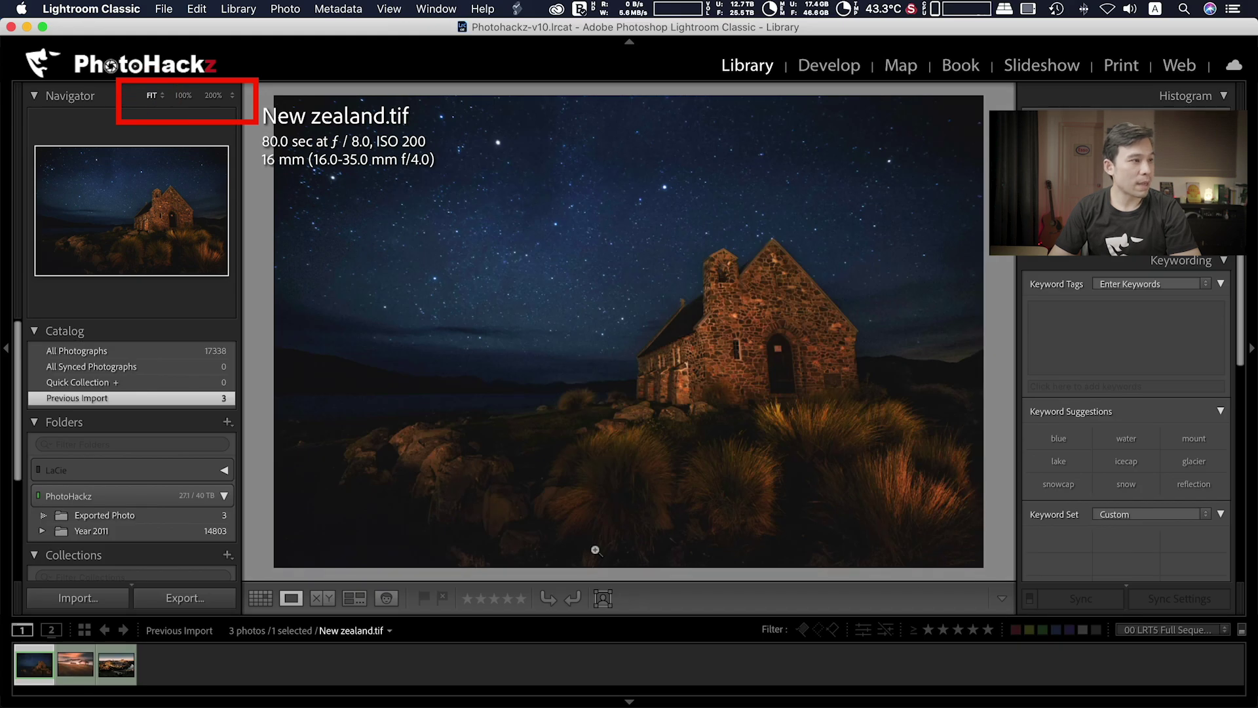
click(164, 97)
click(160, 115)
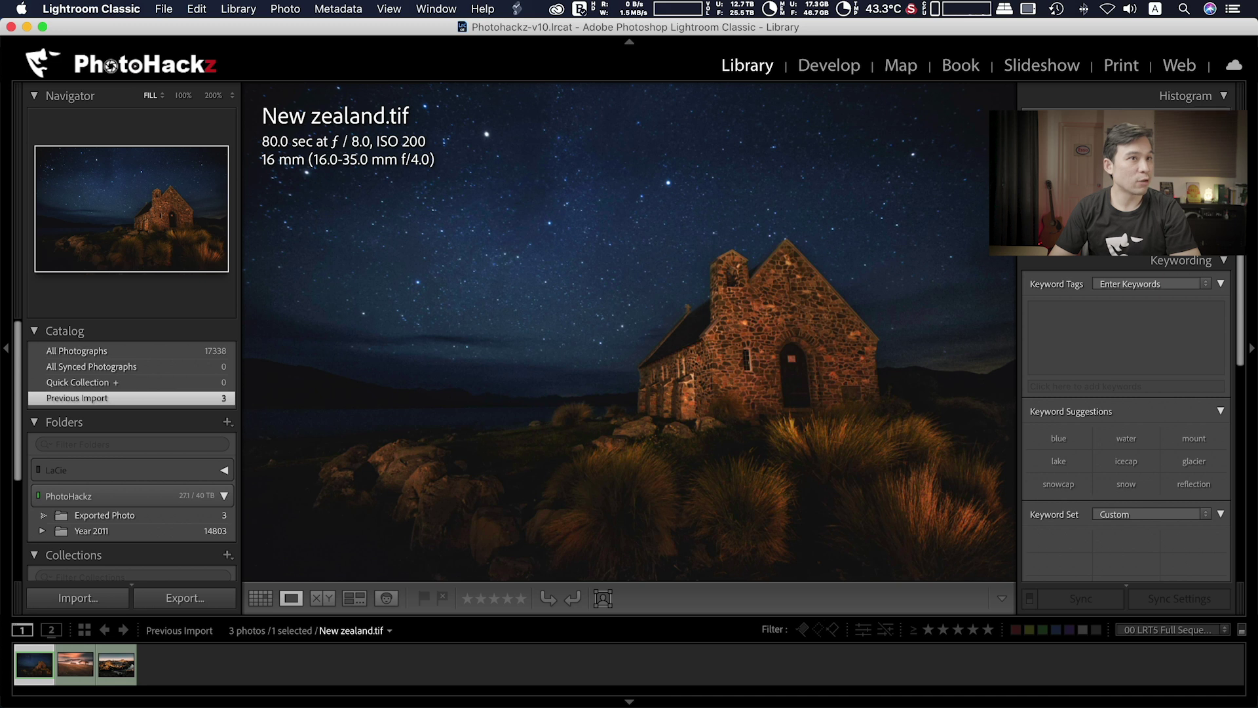
click(155, 98)
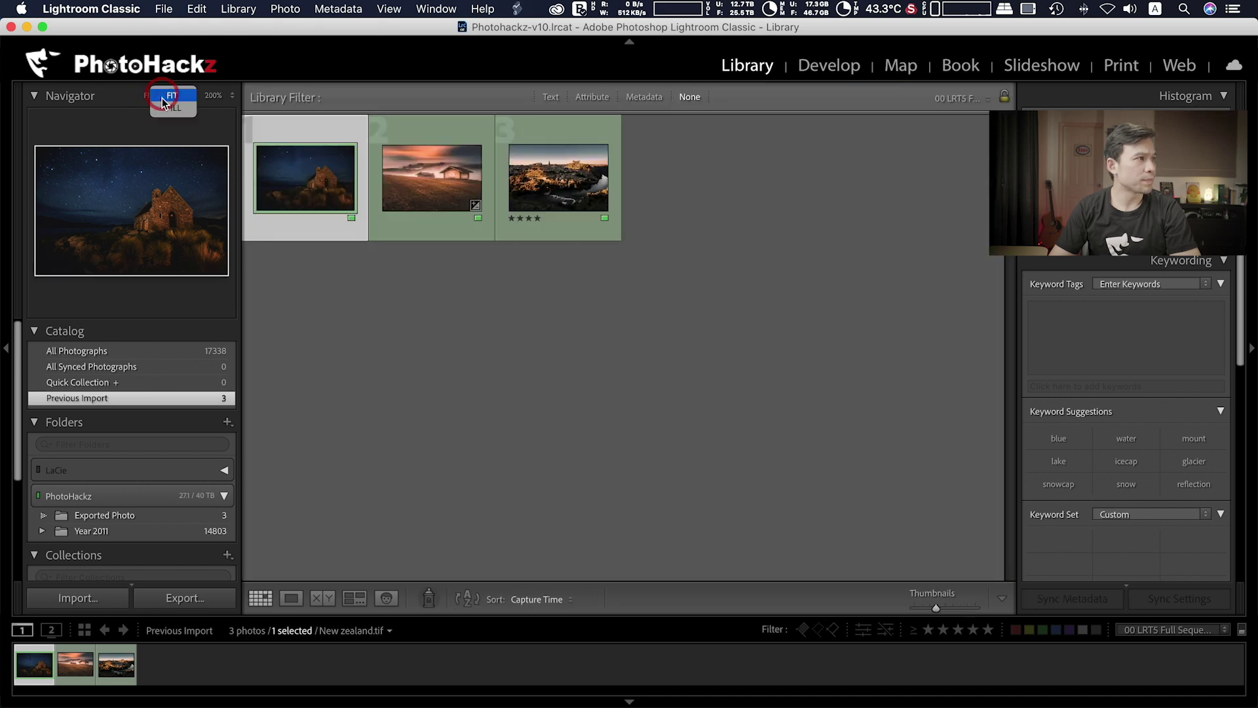
click(164, 97)
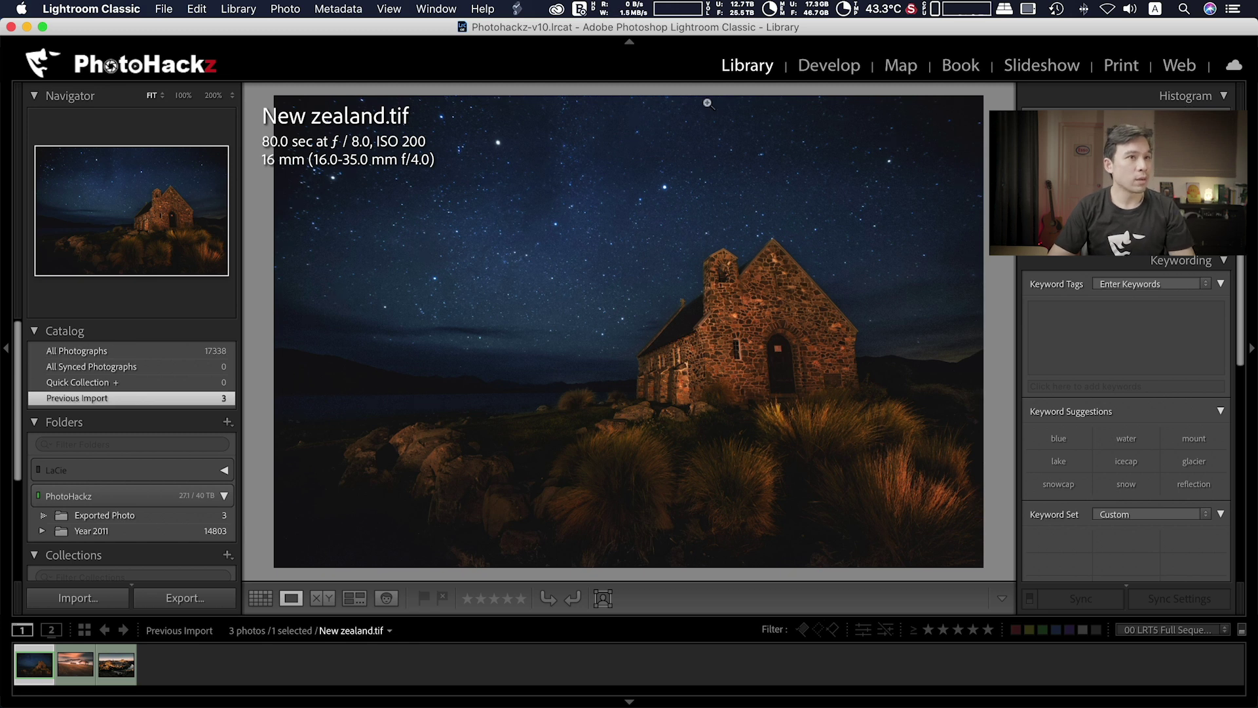
click(157, 98)
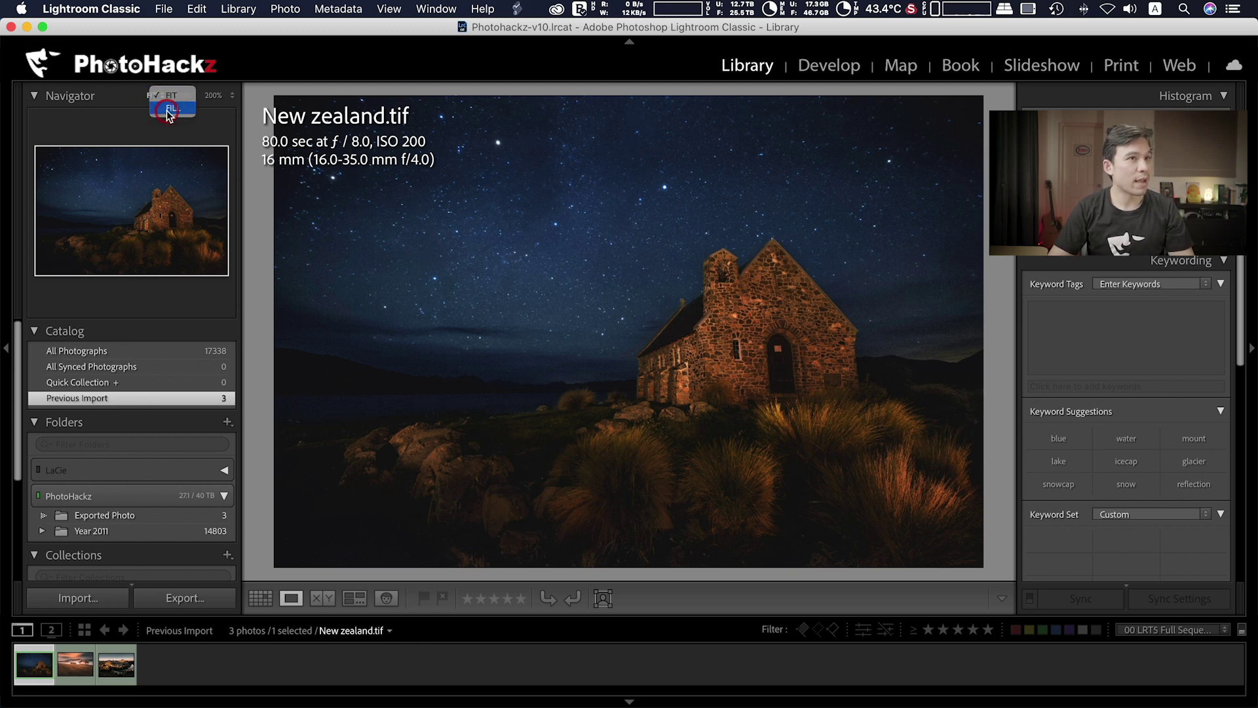
click(164, 106)
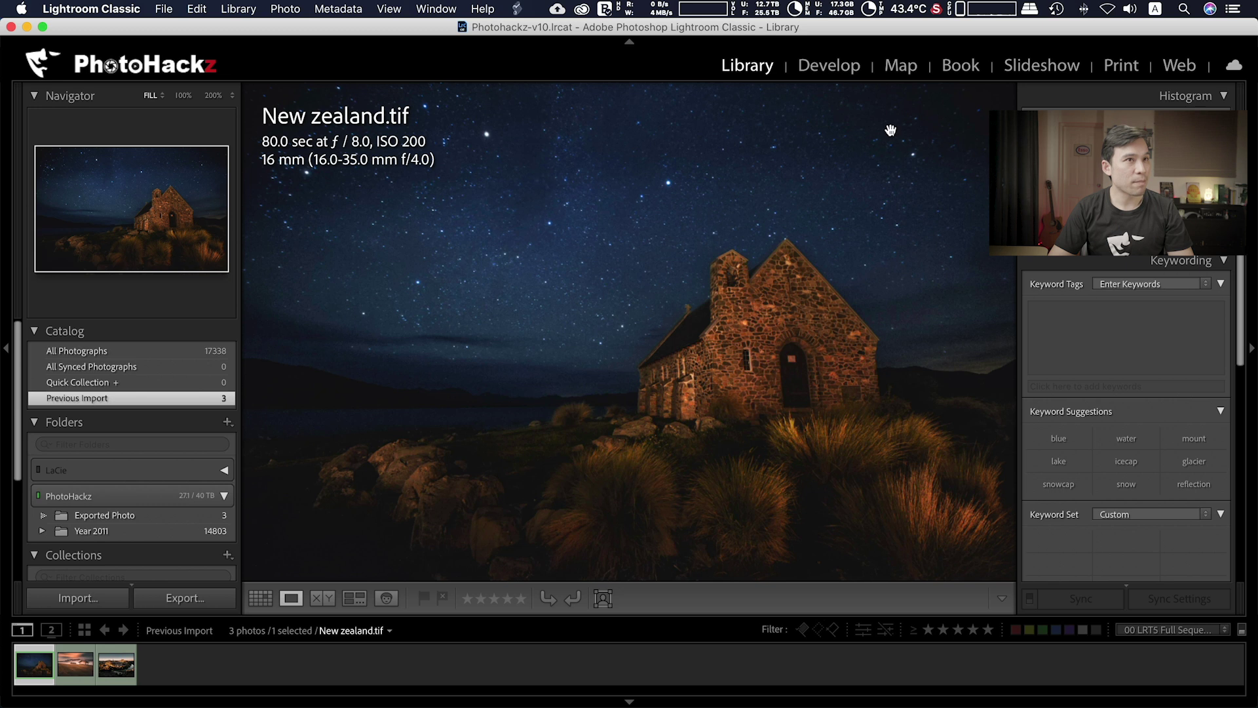
key(g)
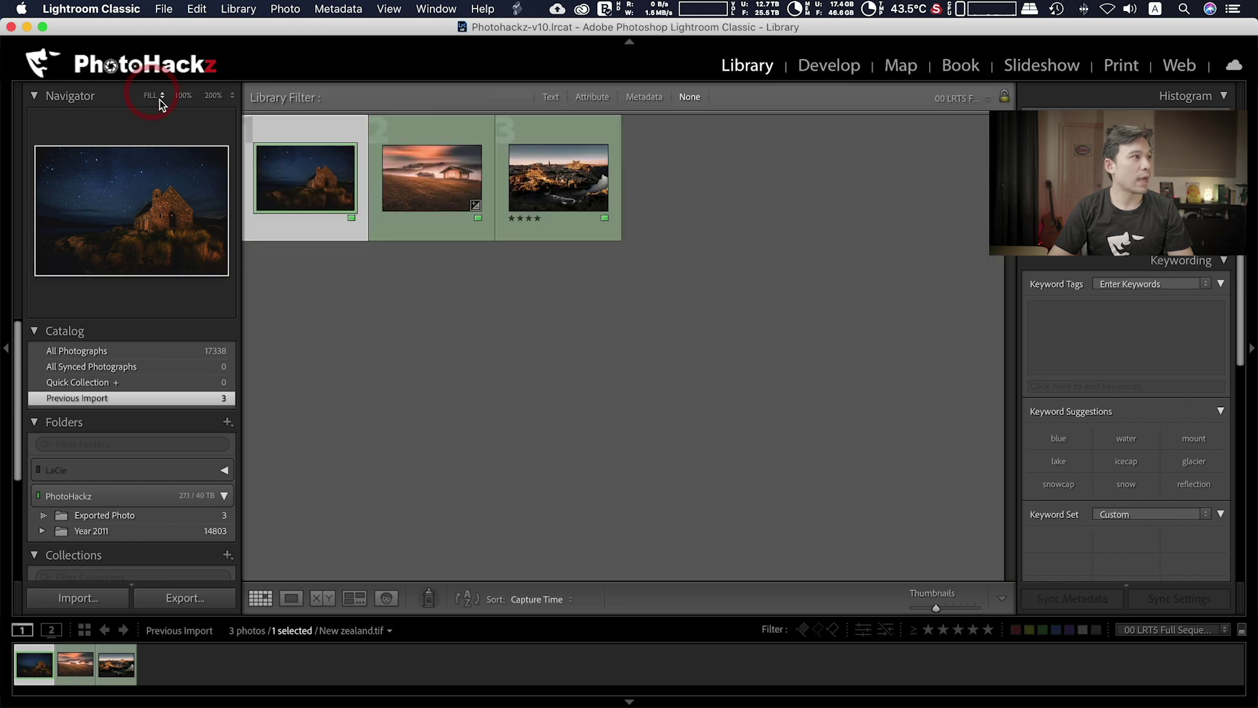
click(159, 97)
Zoom to 100% on the church and its doorway by clicking the photo
click(168, 96)
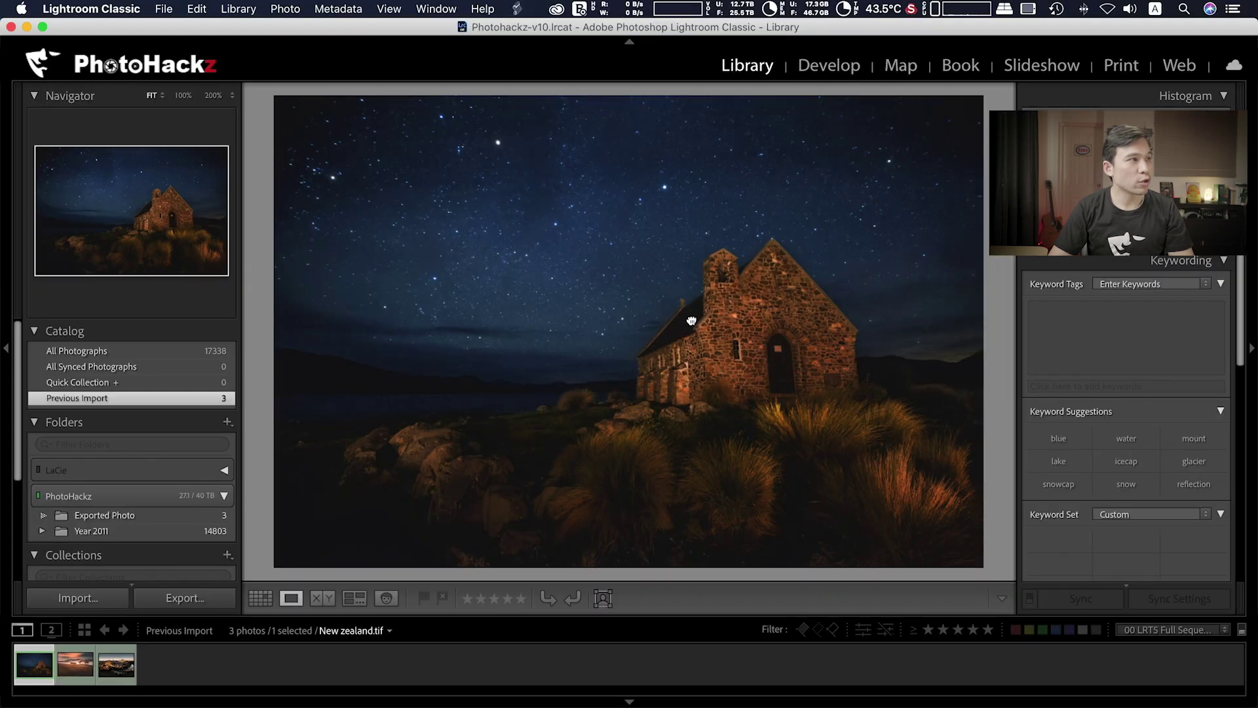
click(691, 319)
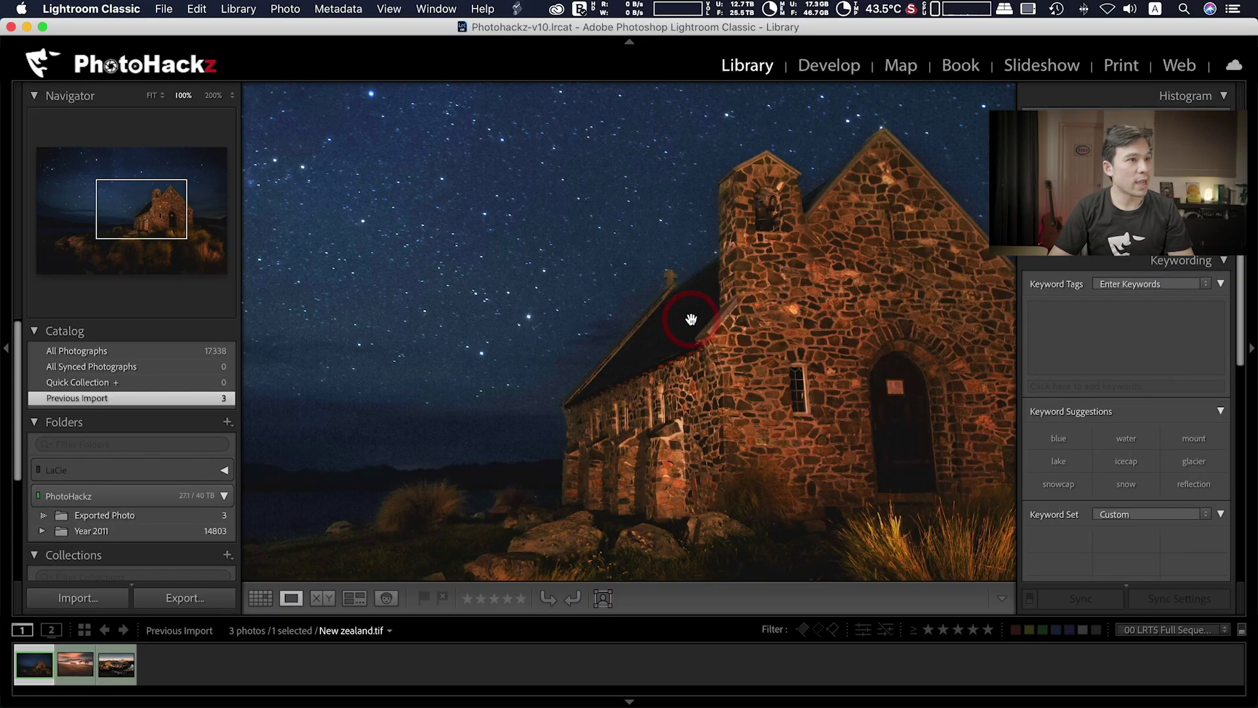
click(692, 320)
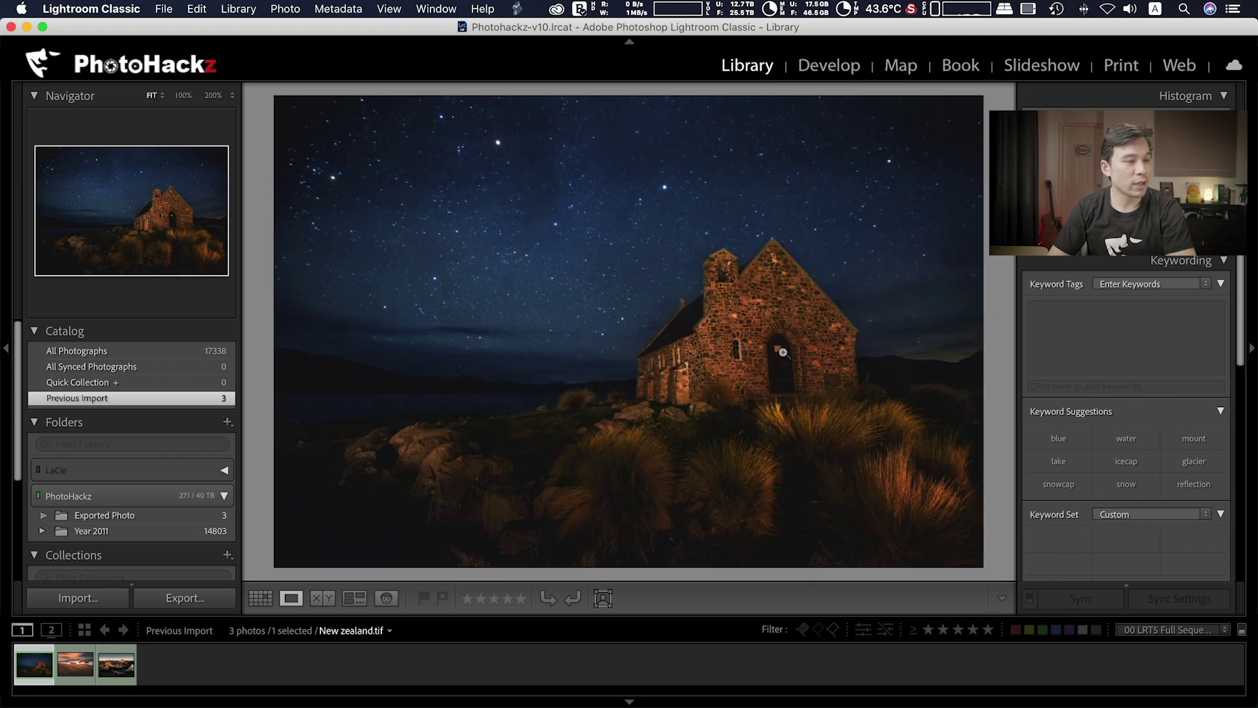
click(783, 352)
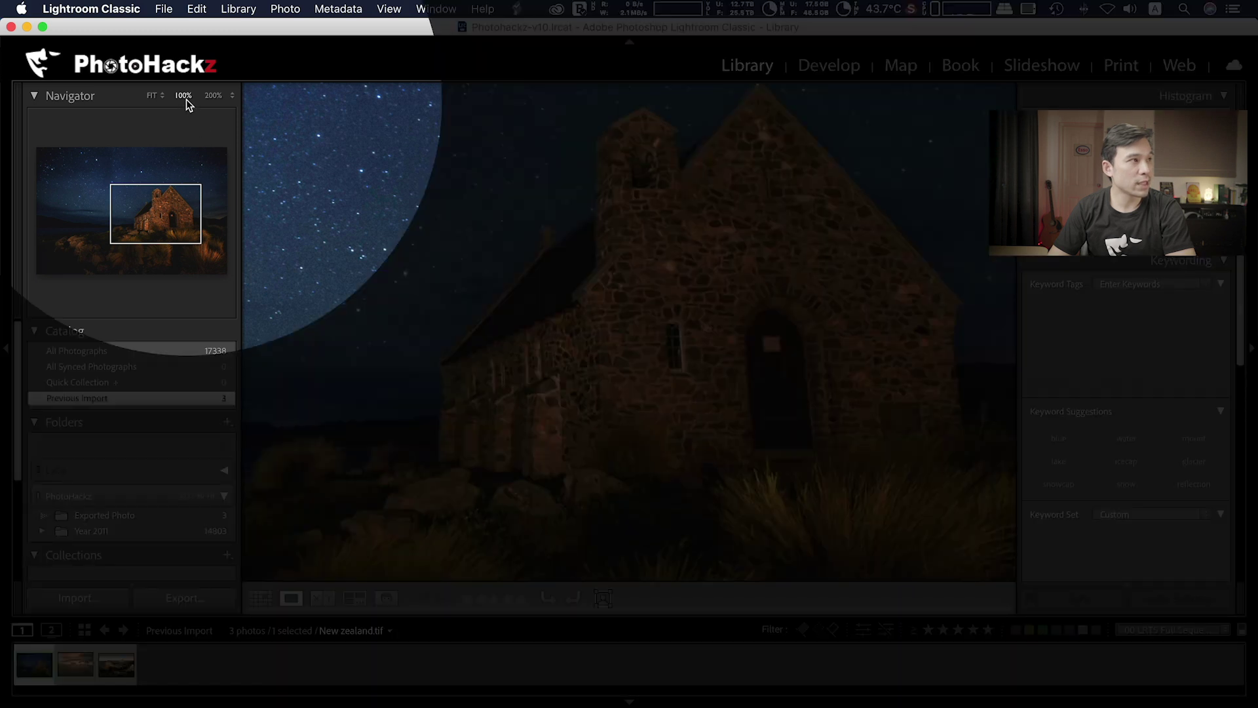
Set the Navigator close-up zoom to 200% and toggle it on the church door
click(233, 99)
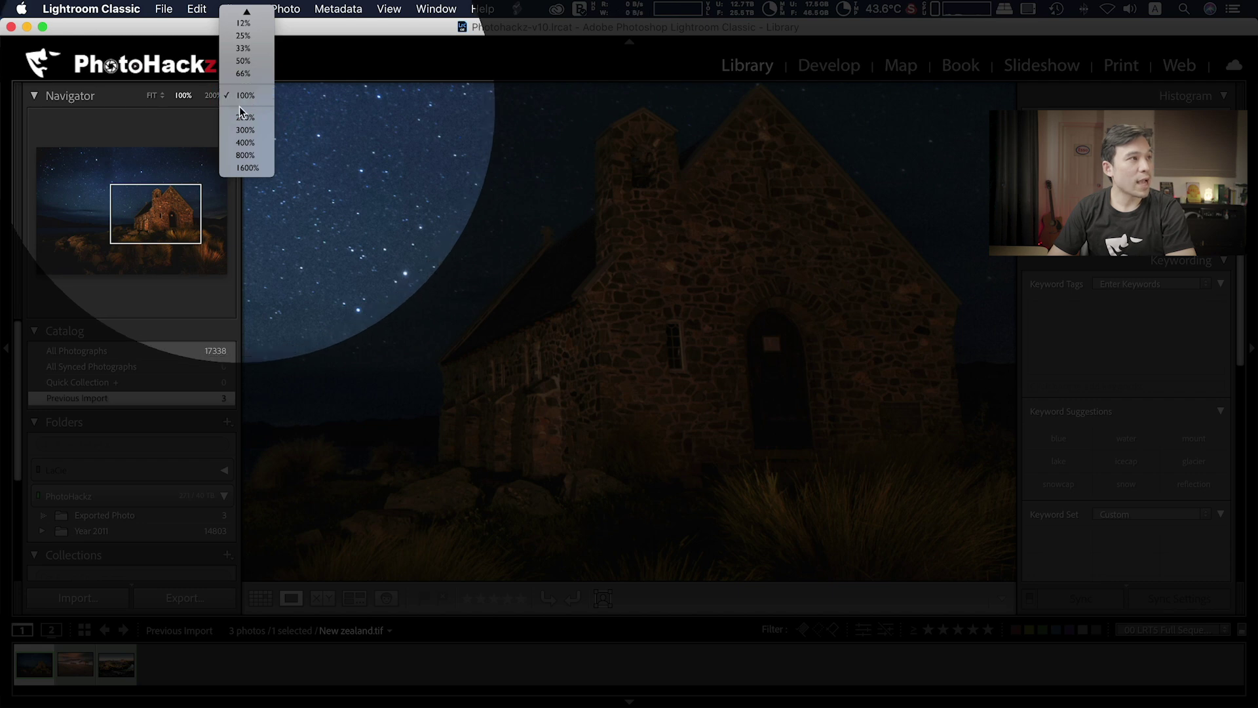
click(247, 118)
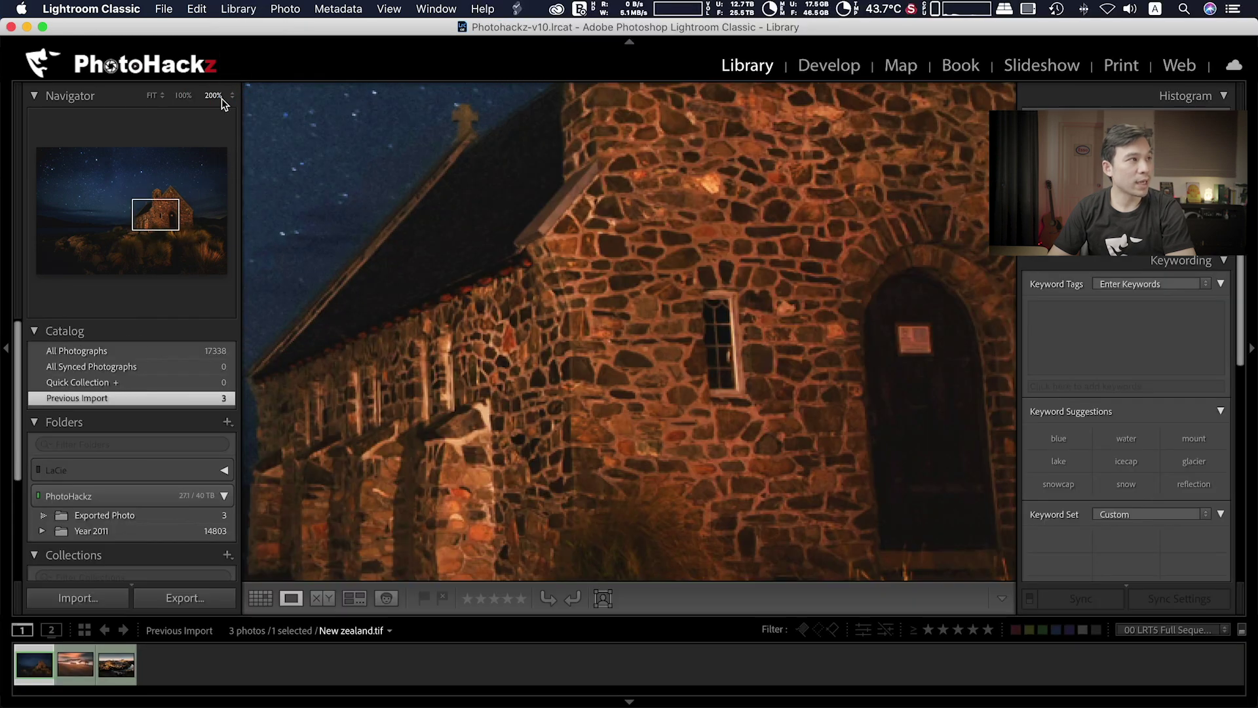
click(784, 284)
click(800, 344)
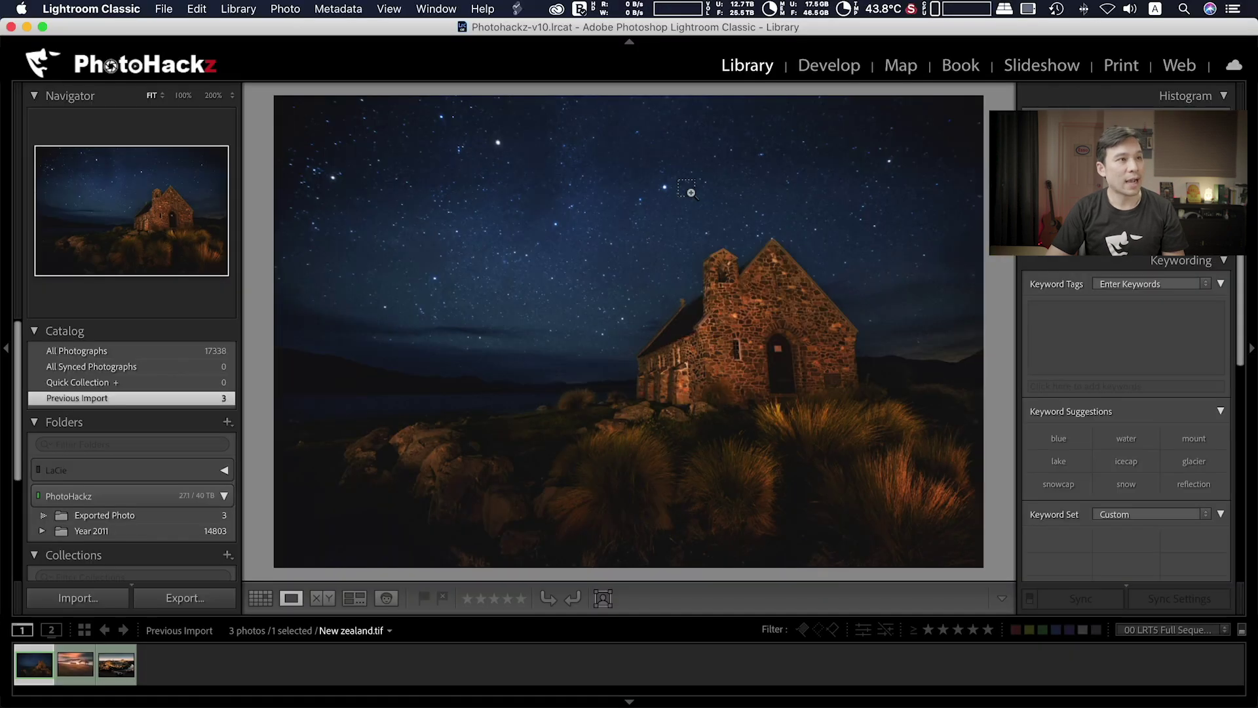
Marquee-zoom into the church, then the church front, returning to the full photo each time
drag(624, 221, 893, 414)
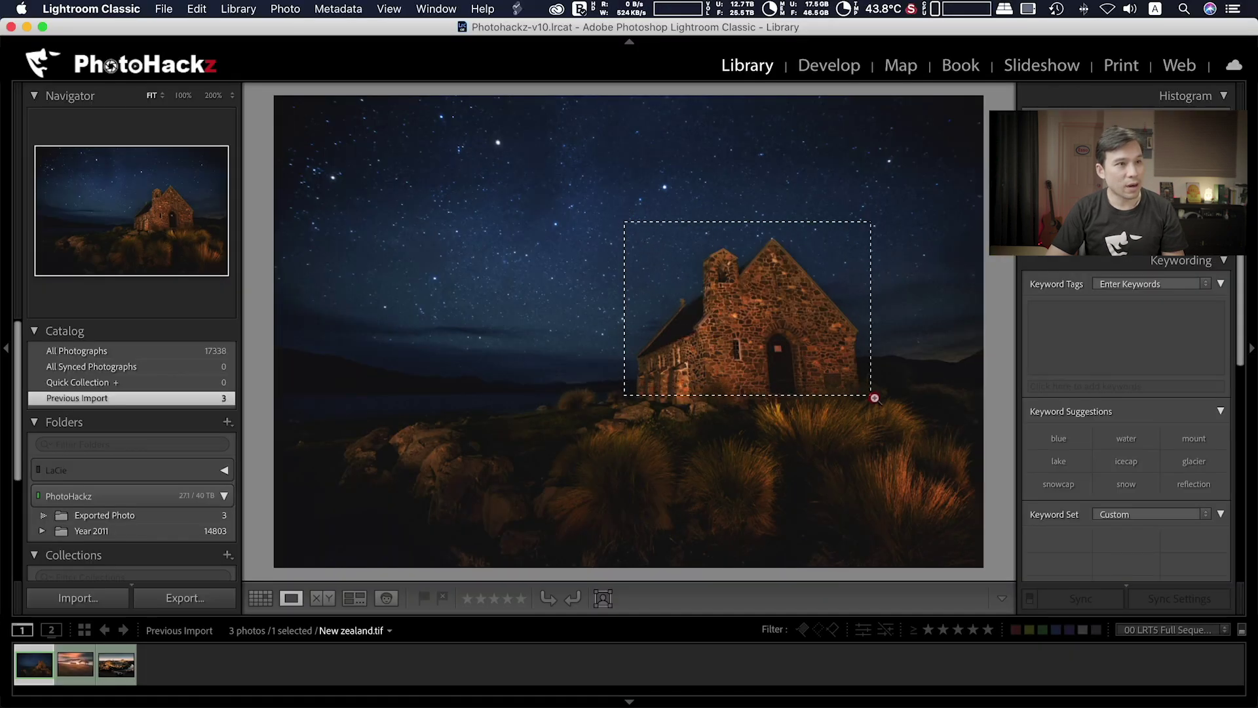
drag(893, 415, 891, 414)
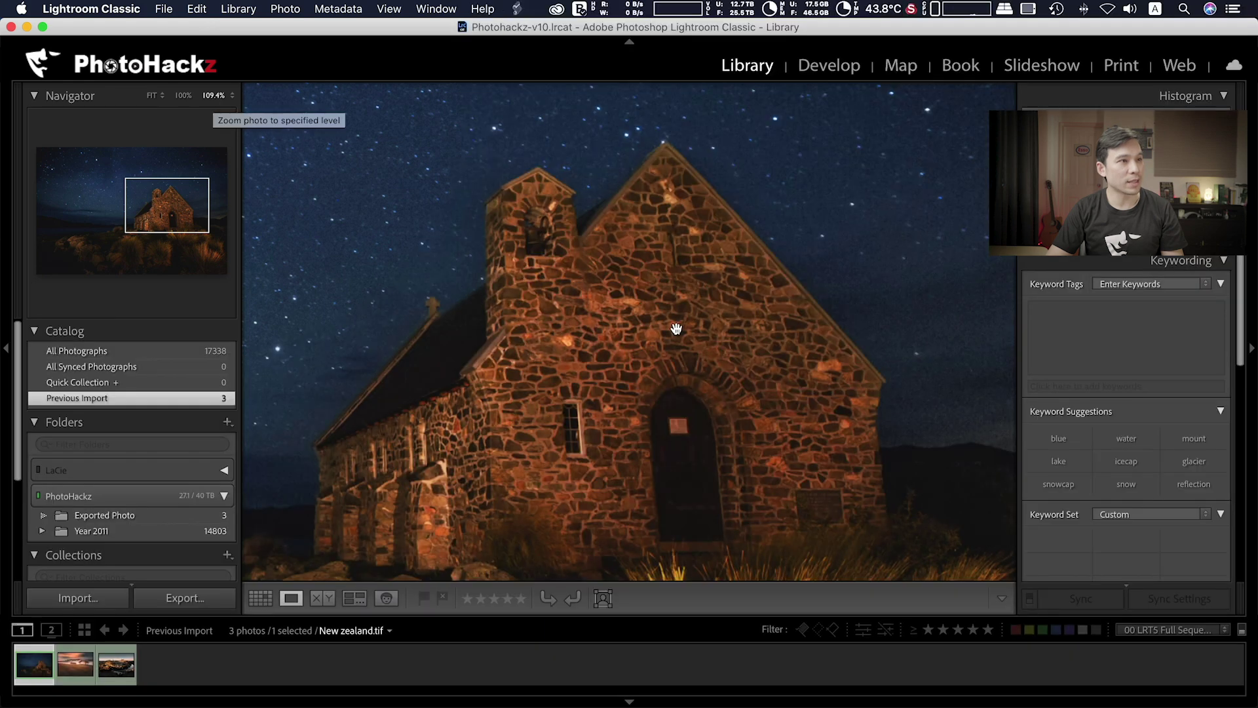
click(676, 328)
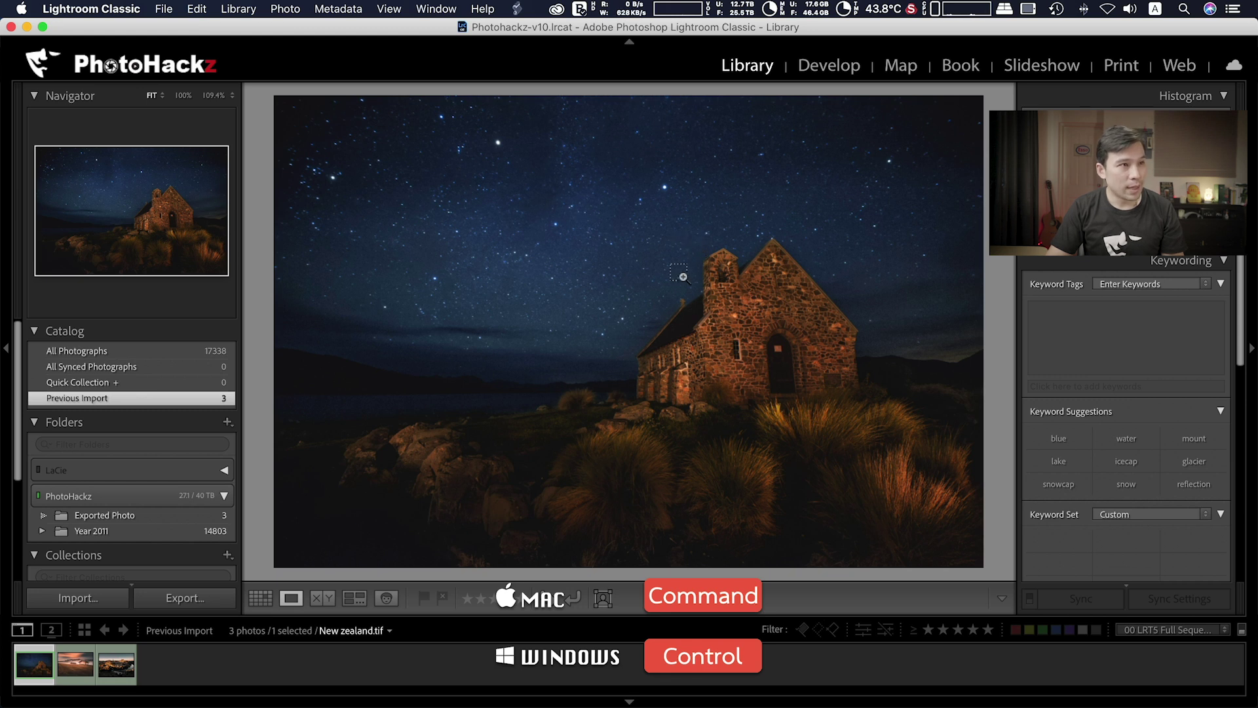
drag(707, 288, 854, 395)
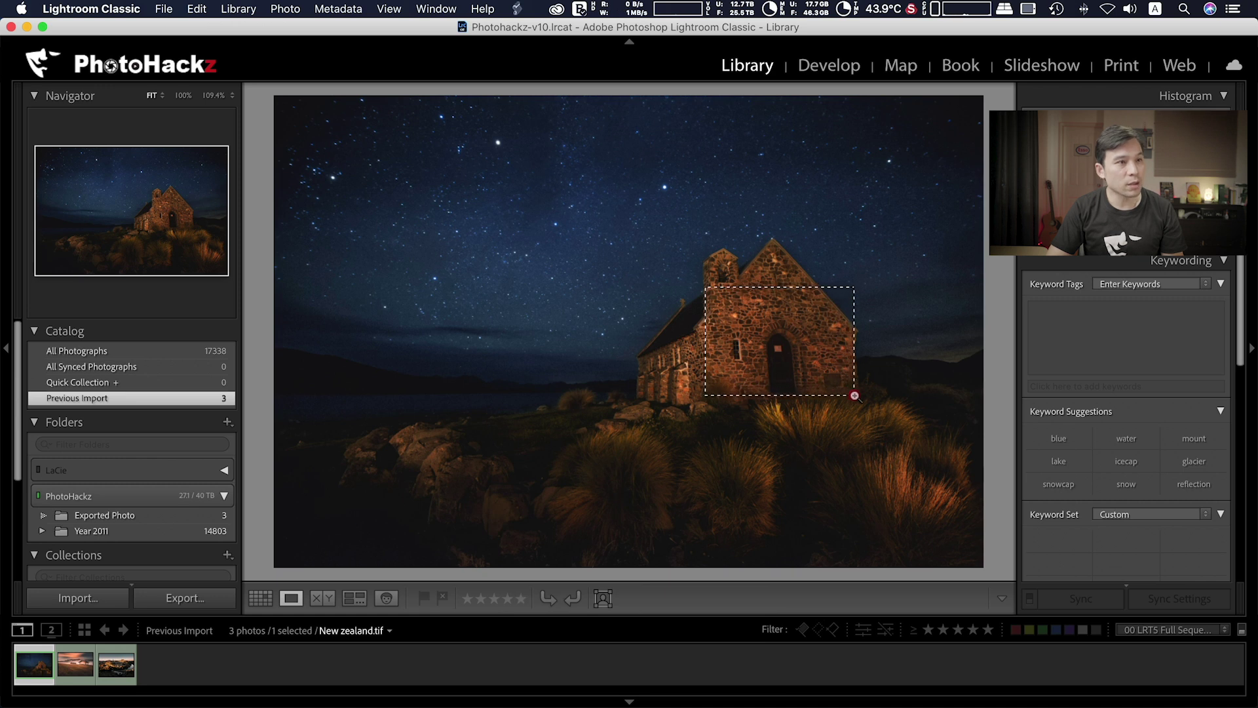
drag(707, 288, 854, 395)
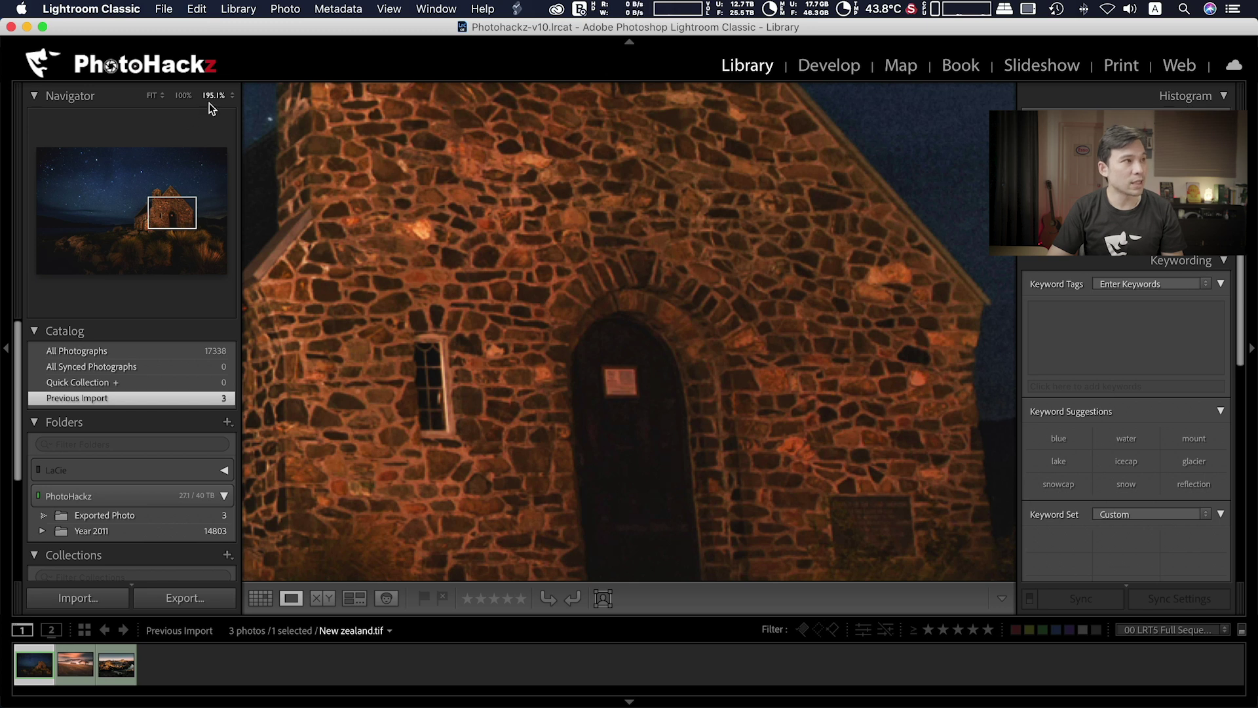
click(760, 300)
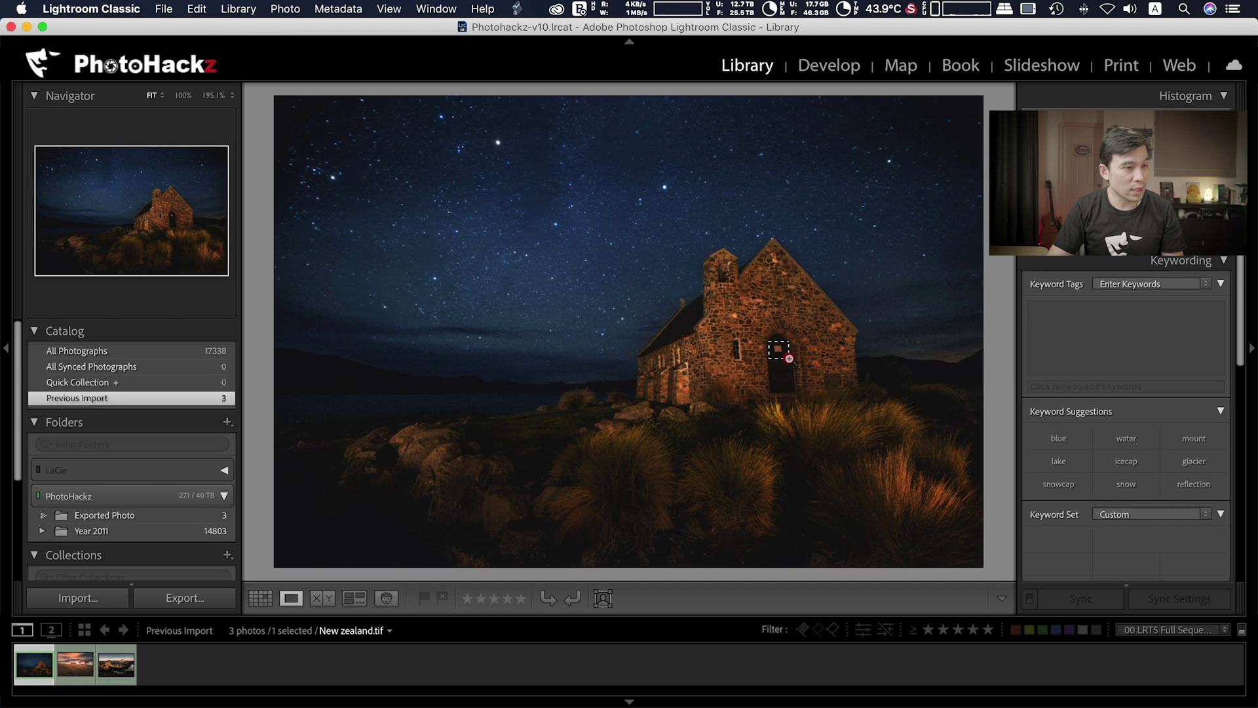
Zoom close on the door sign, then marquee the sky and church to 67.2%
click(782, 356)
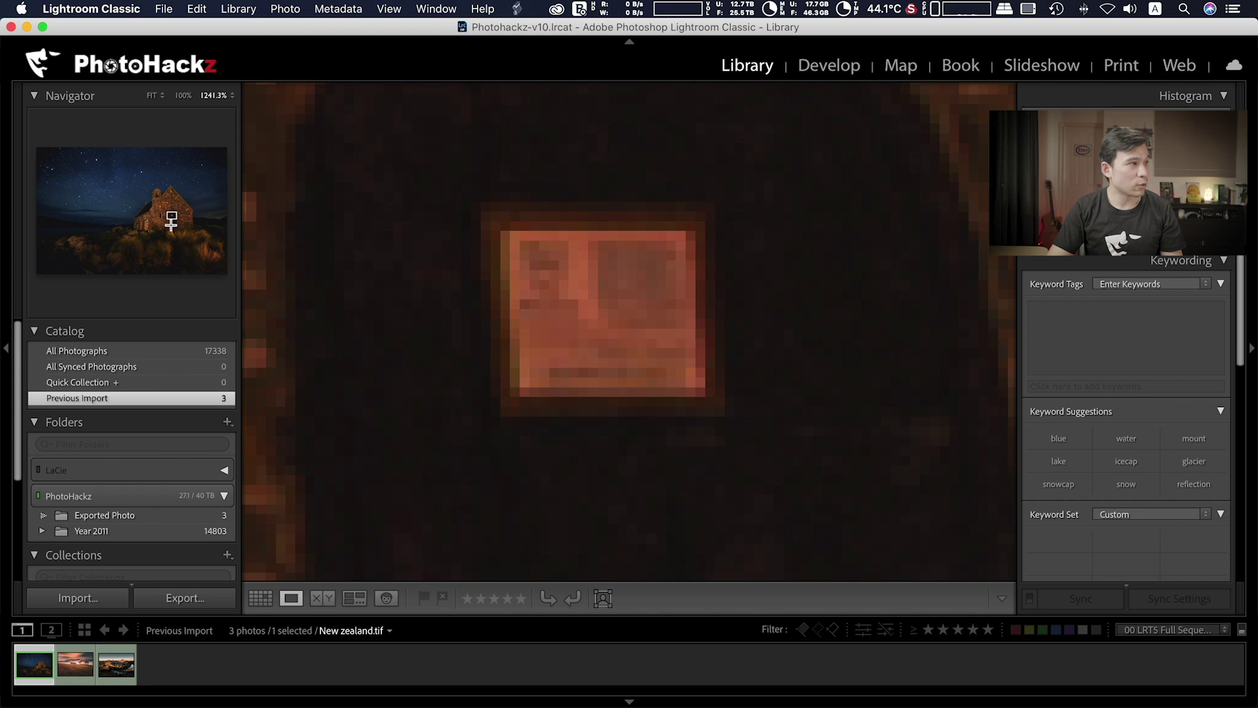
click(647, 351)
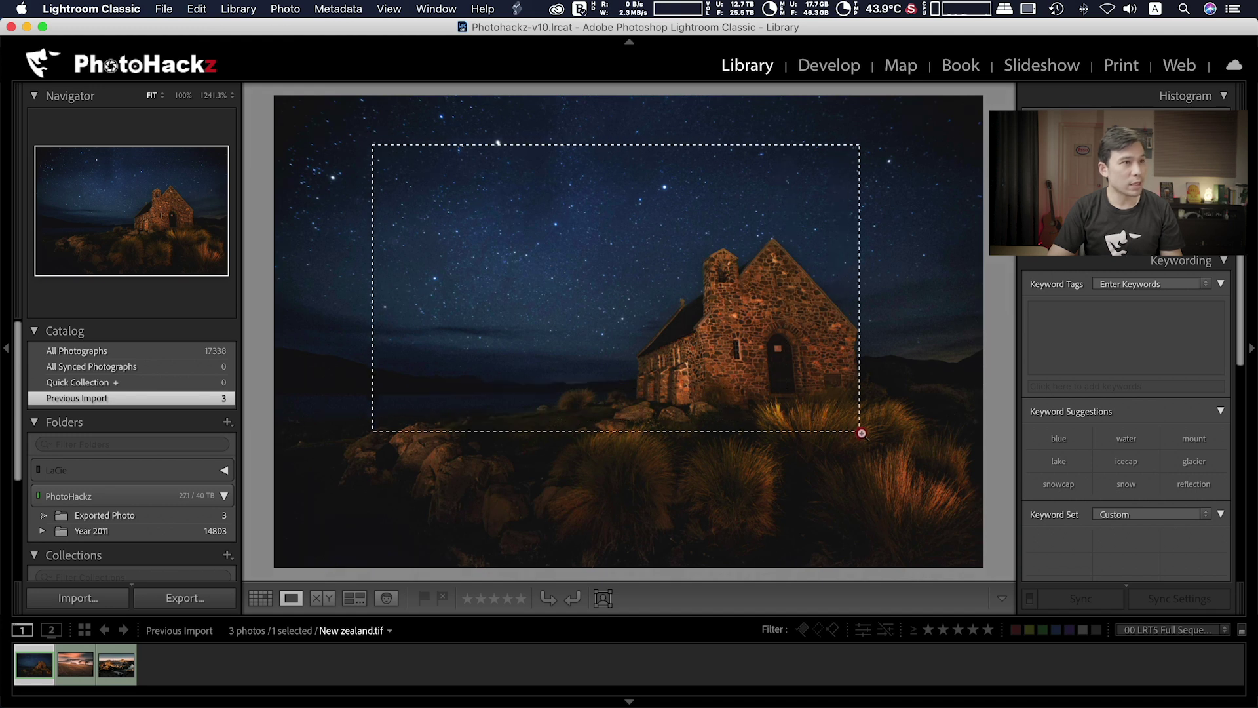
drag(654, 304, 856, 426)
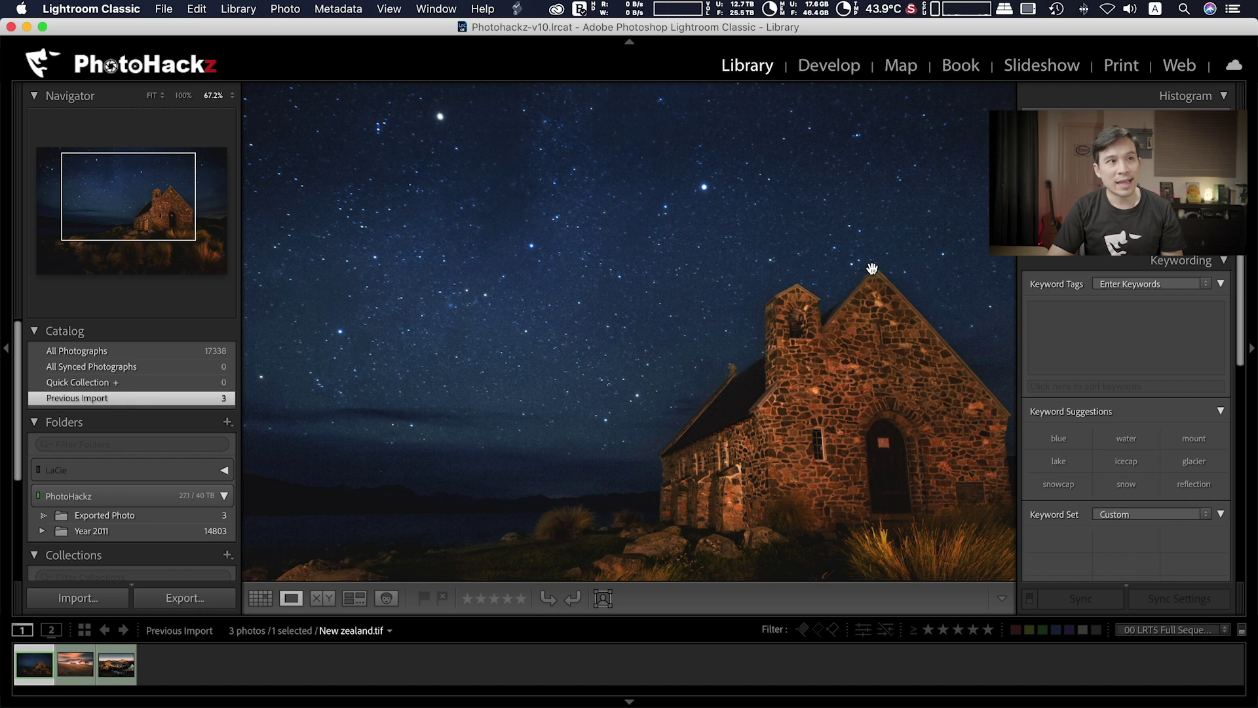
click(836, 69)
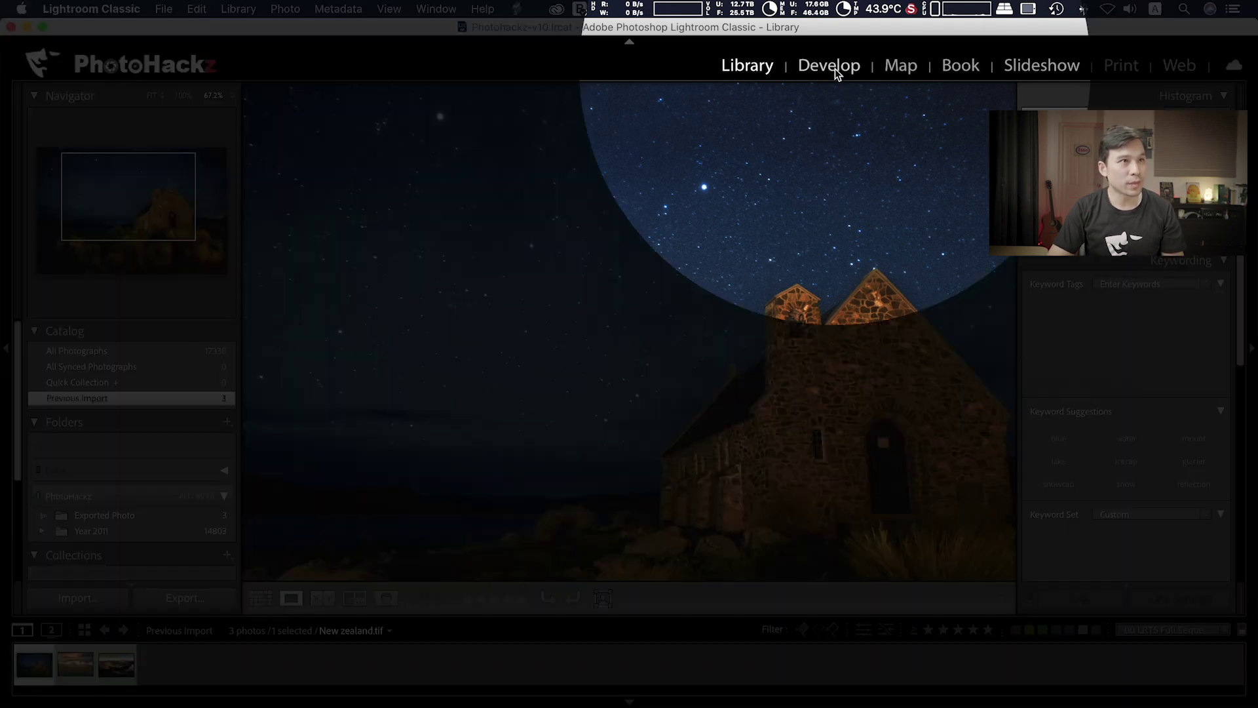
Open New zealand.tif in Develop, fit it, and scrubby-zoom into the church wall
click(834, 69)
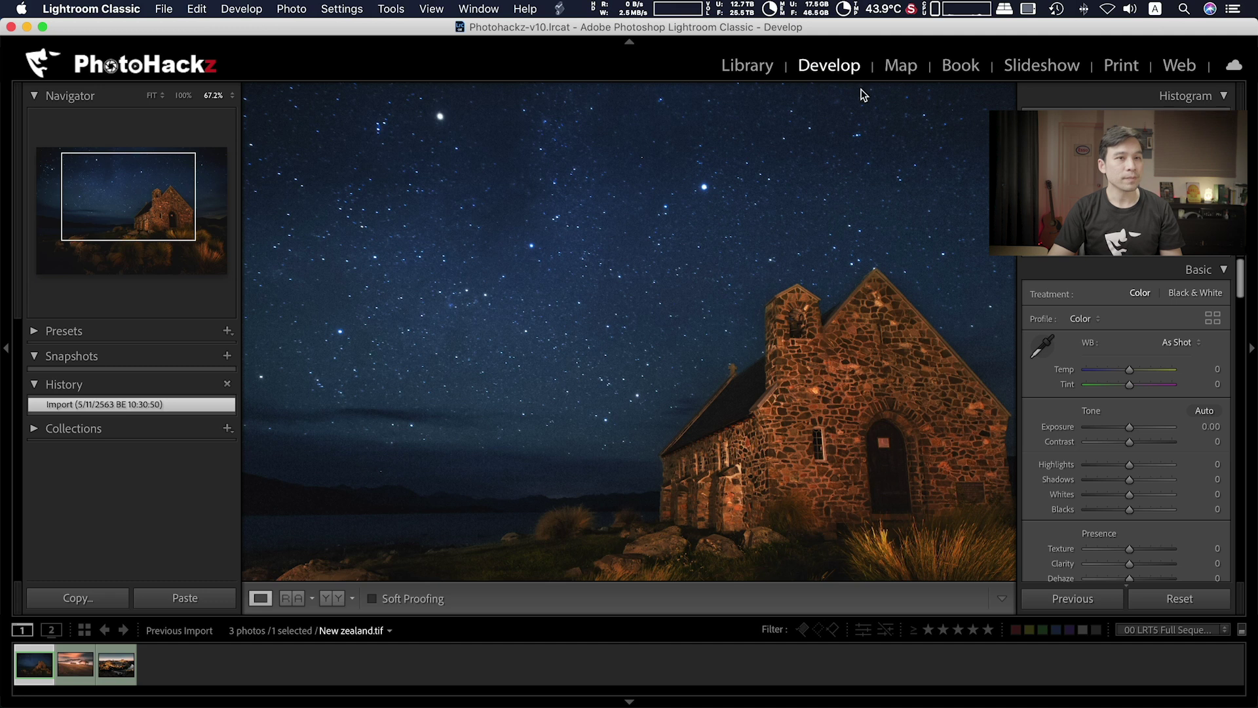
click(802, 331)
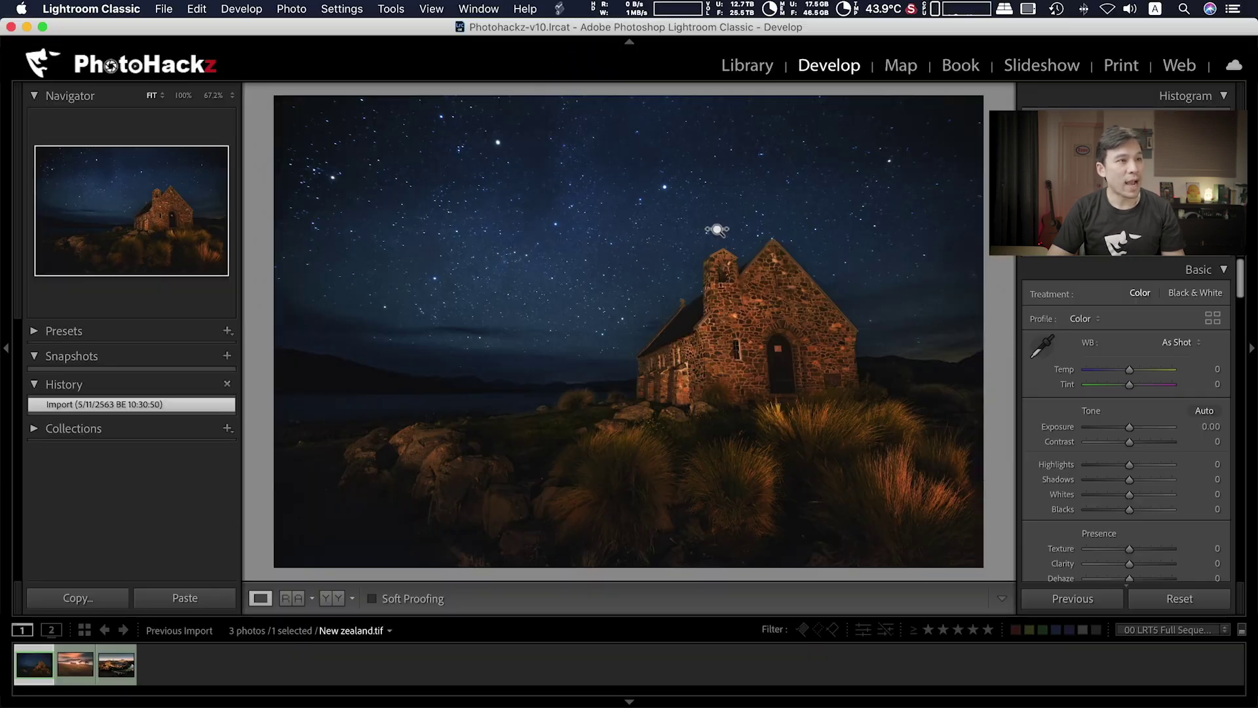
mouse_move(718, 230)
mouse_down()
mouse_move(735, 231)
mouse_move(725, 389)
mouse_move(737, 386)
mouse_up()
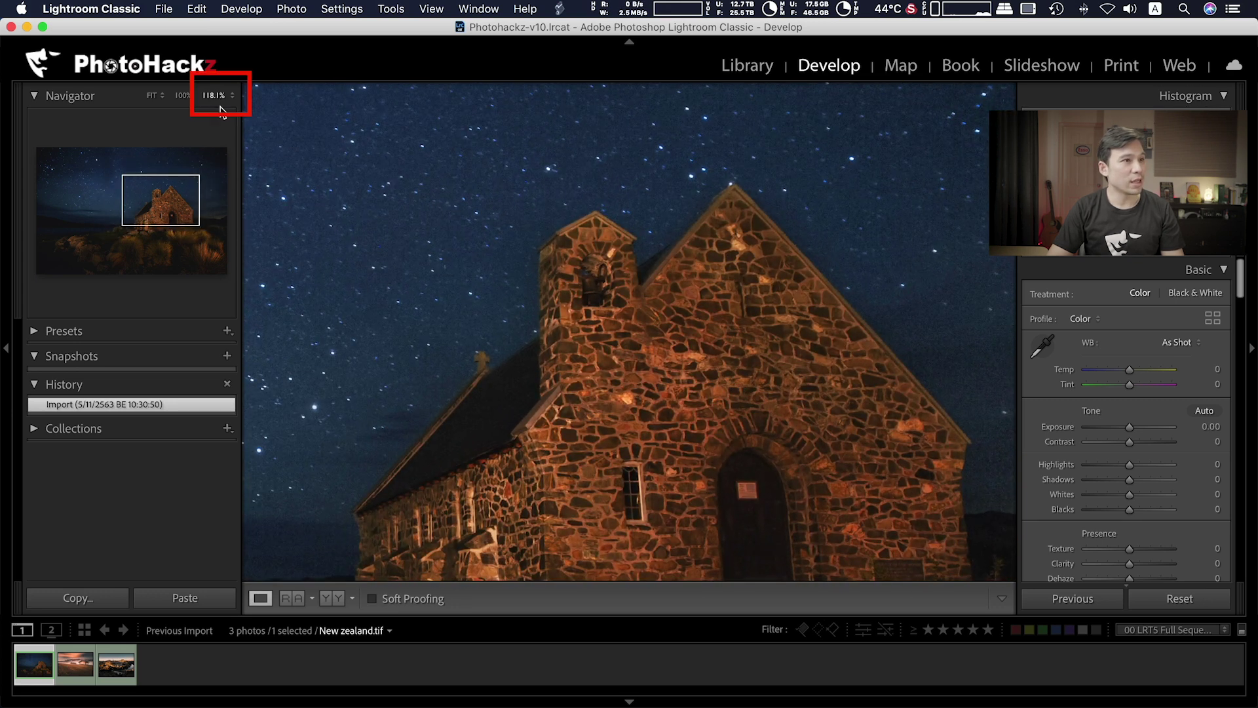
drag(716, 356, 764, 356)
scroll(763, 355, down, 2)
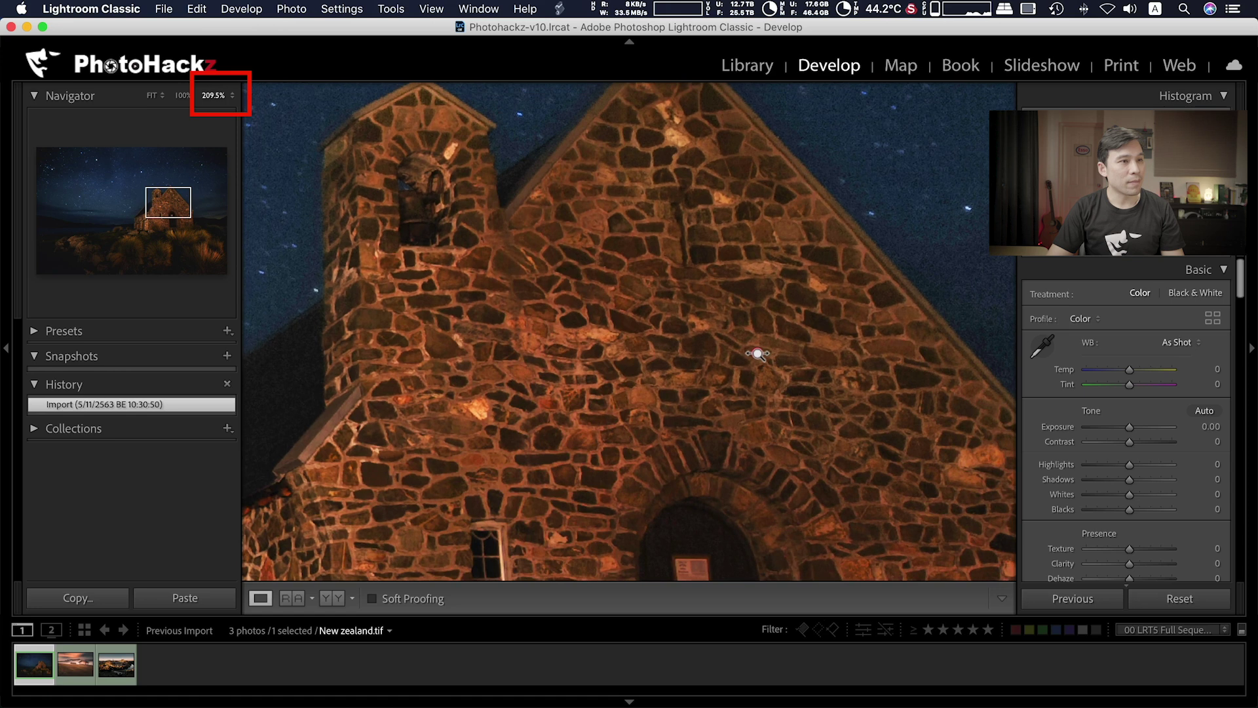
scroll(762, 352, down, 5)
scroll(721, 348, up, 1)
scroll(688, 345, down, 1)
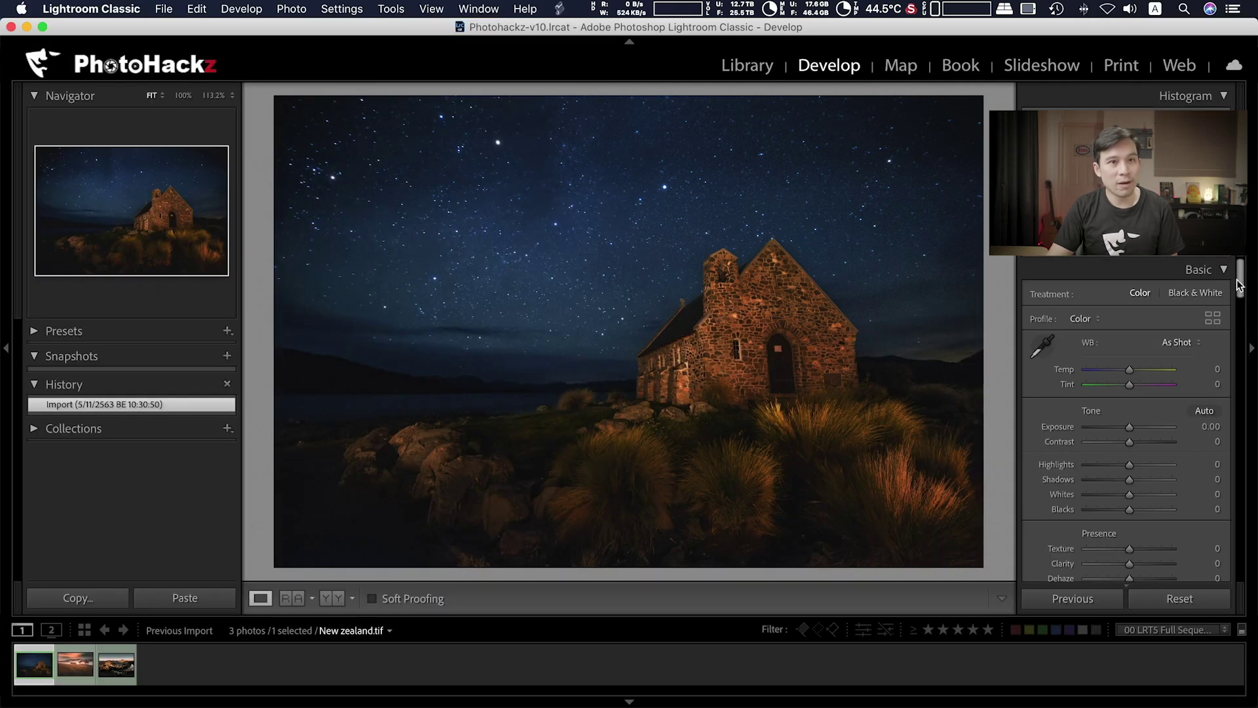
Scroll the right panel down to the Color Grading shadow, midtone and highlight wheels
drag(1241, 285, 1243, 381)
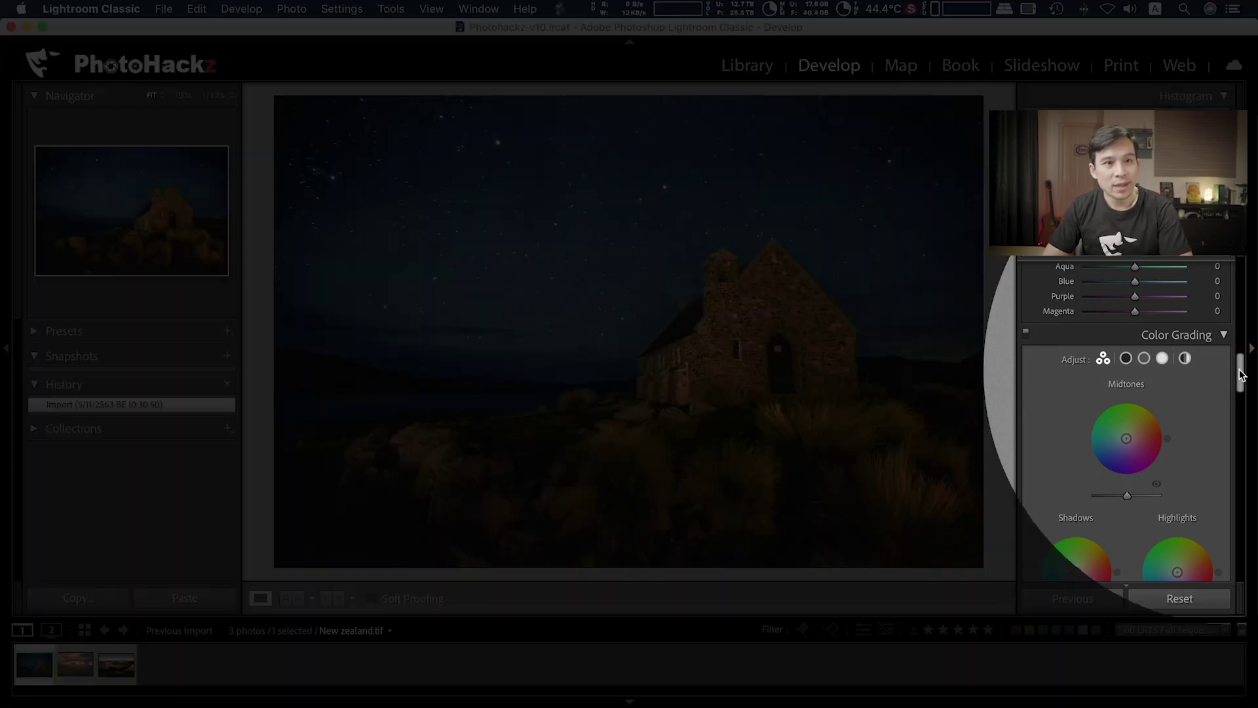
drag(1241, 377, 1241, 383)
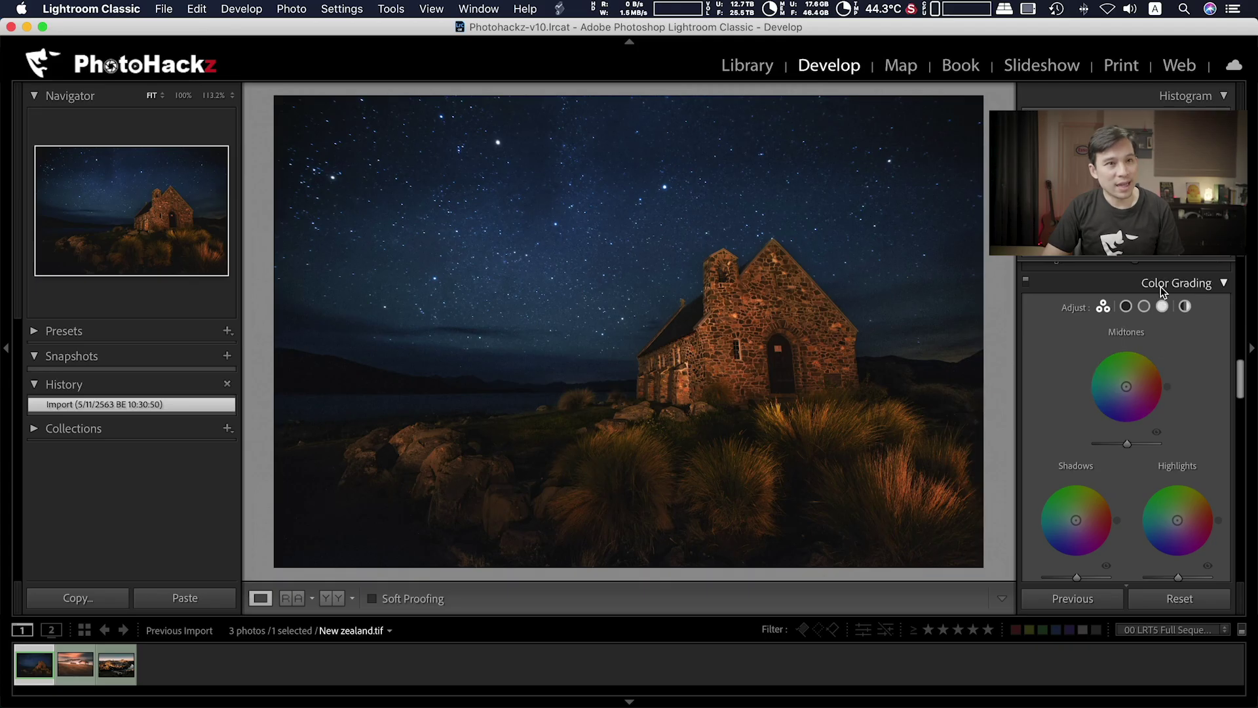
scroll(1239, 386, down, 1)
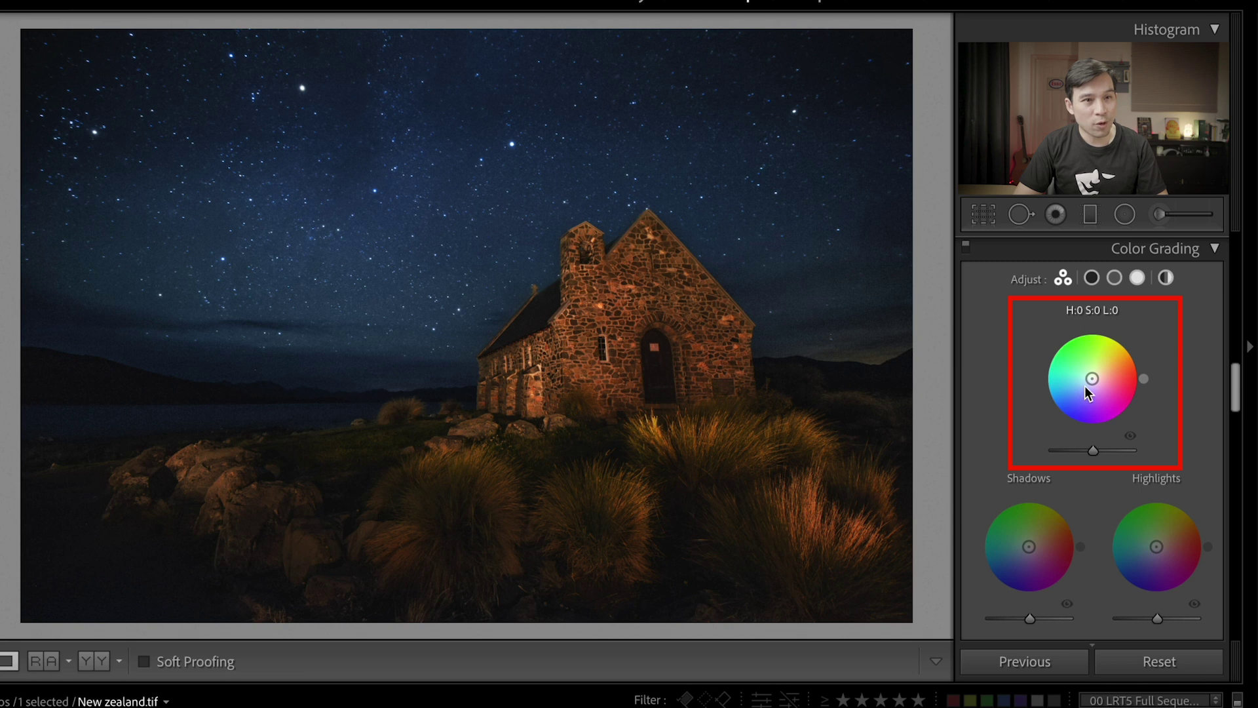
Tint the midtones a saturated orange near H 37, S 80, tuning saturation and hue separately
mouse_move(1079, 399)
mouse_down()
mouse_move(1079, 357)
mouse_move(1117, 364)
mouse_move(1080, 355)
mouse_move(1107, 359)
mouse_move(1096, 358)
mouse_up()
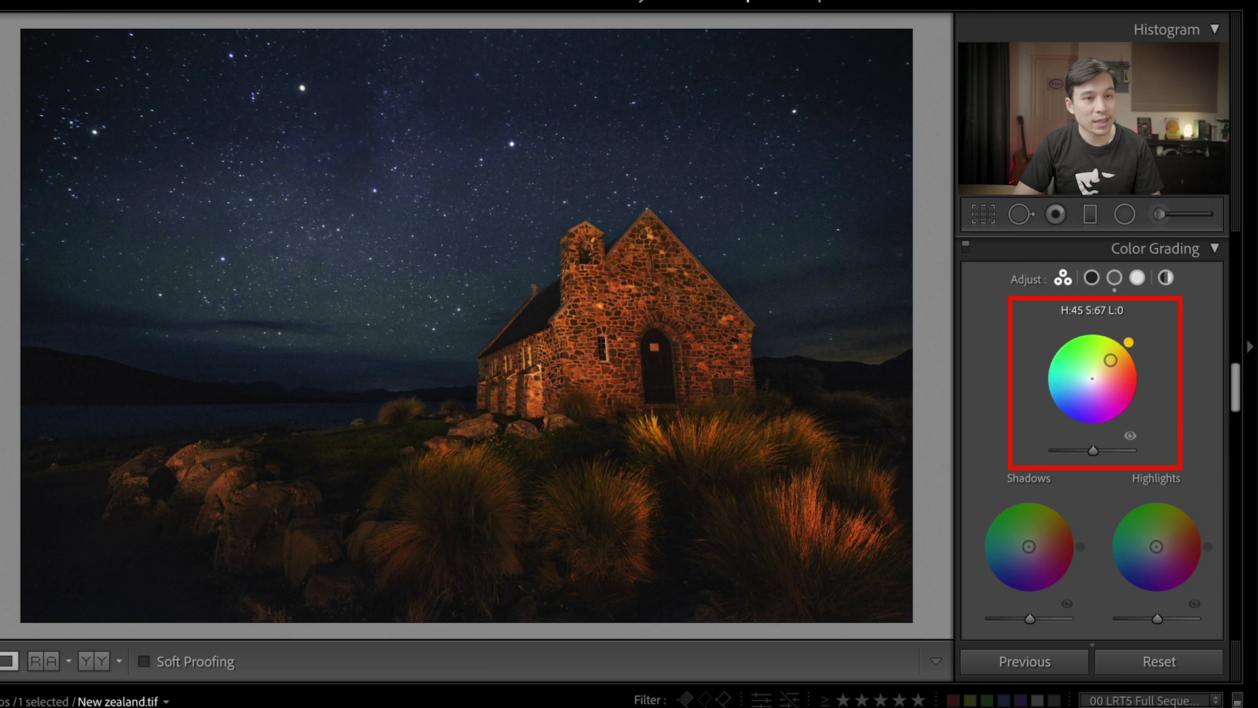
drag(1110, 360, 1109, 359)
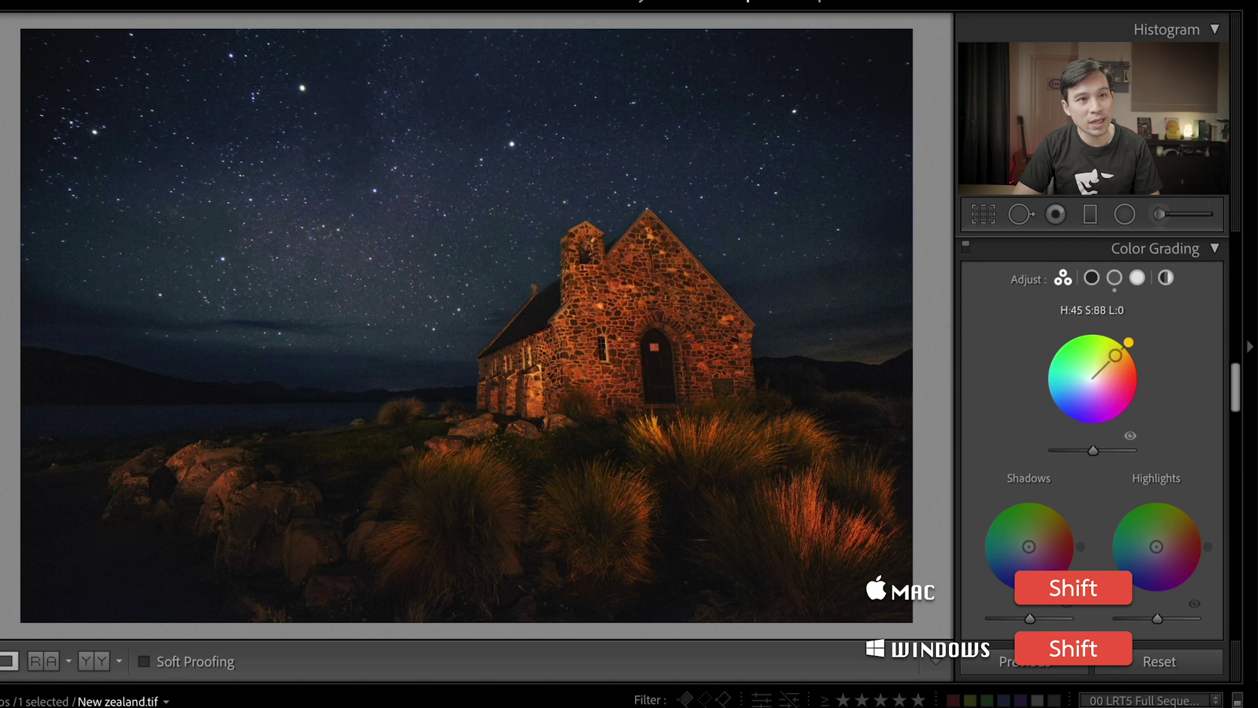
drag(1101, 369, 1113, 357)
key(ctrl)
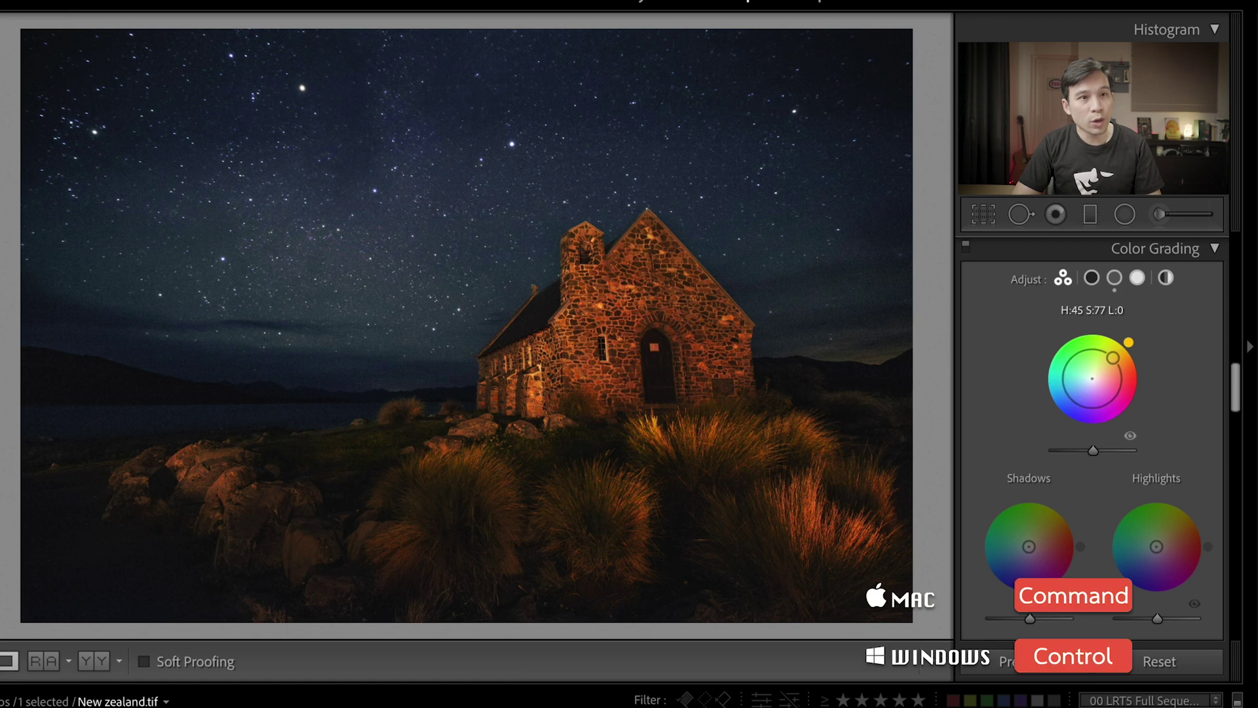
drag(1113, 357, 1116, 360)
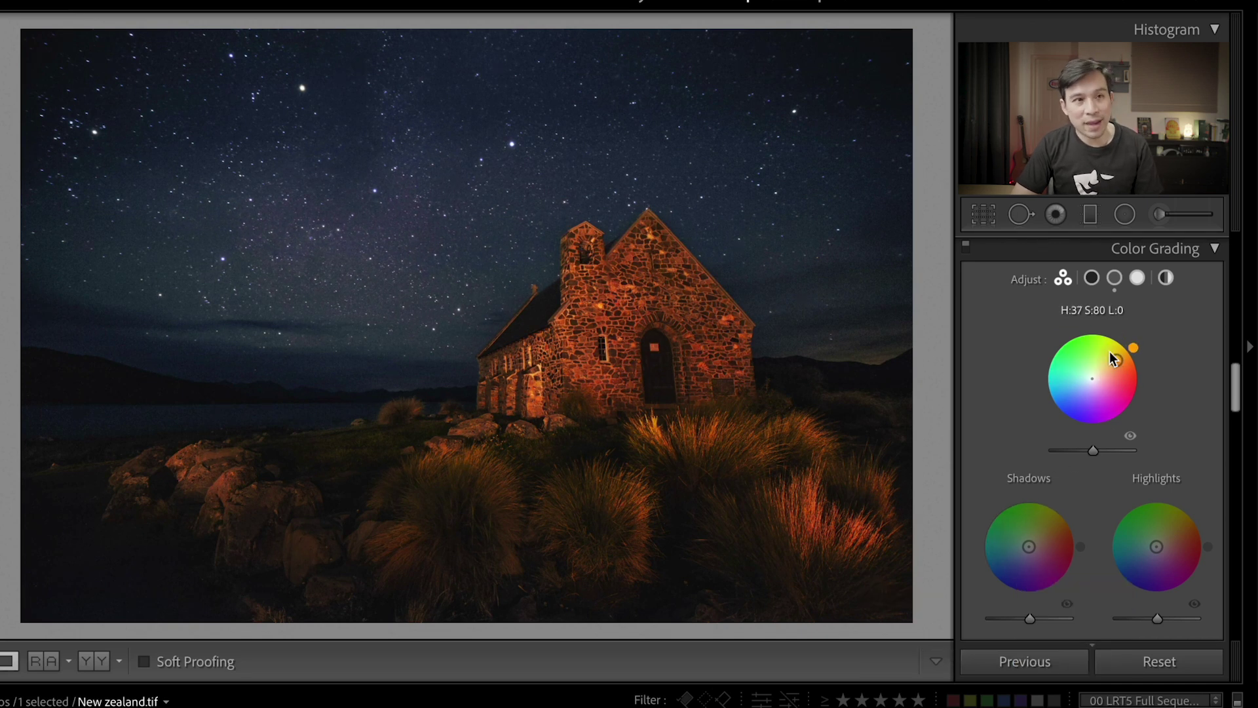
key(alt)
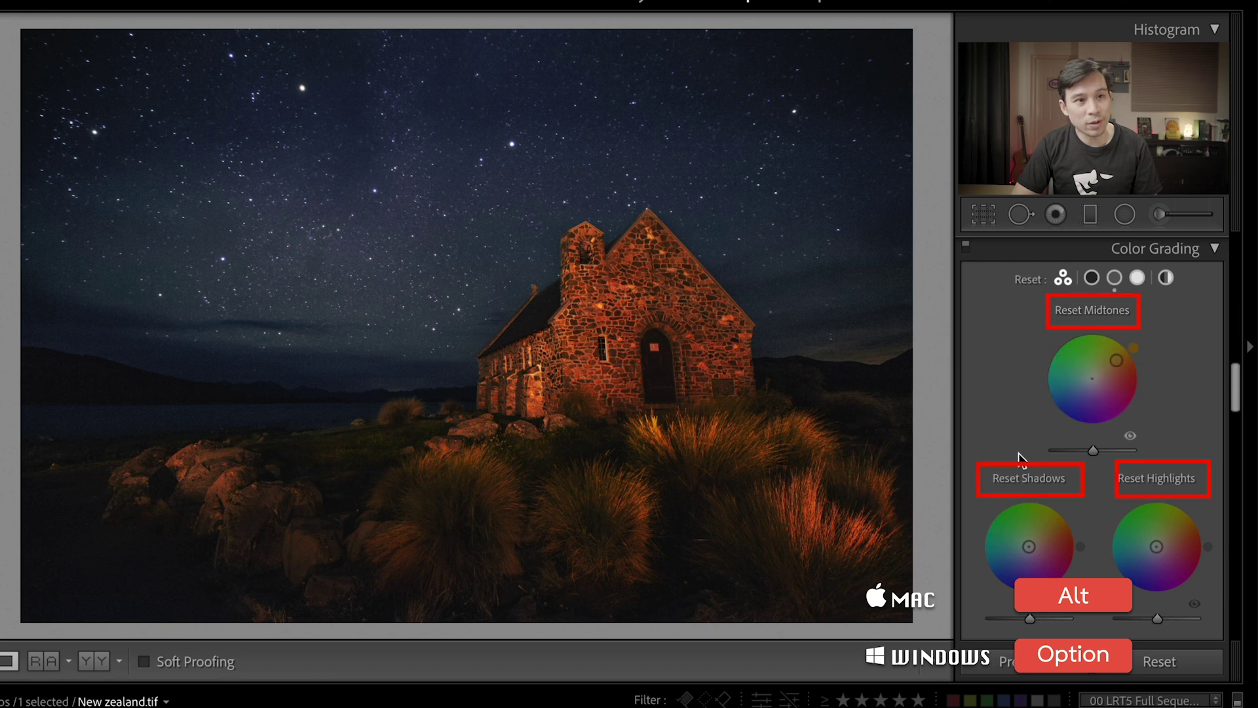
Reset the midtones and re-tint them a yellower warm hue (H 58, S 52), then start the shadows tint
alt+click(1098, 311)
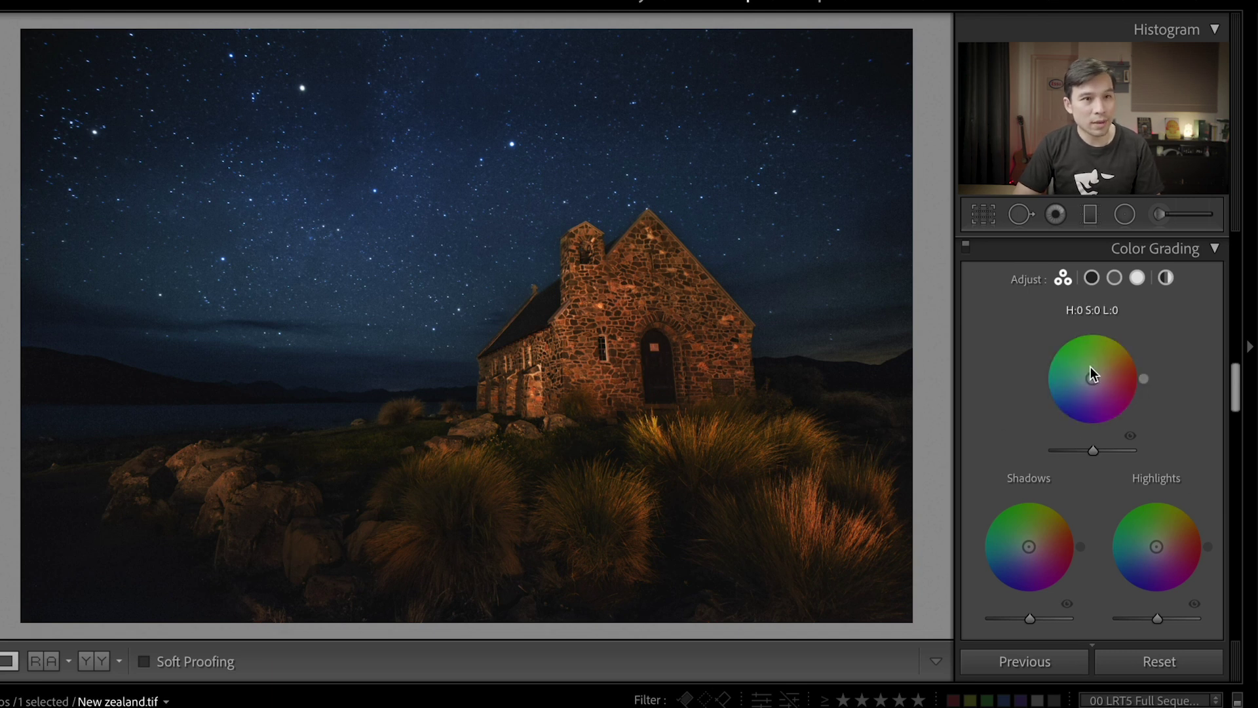
drag(1092, 377, 1107, 366)
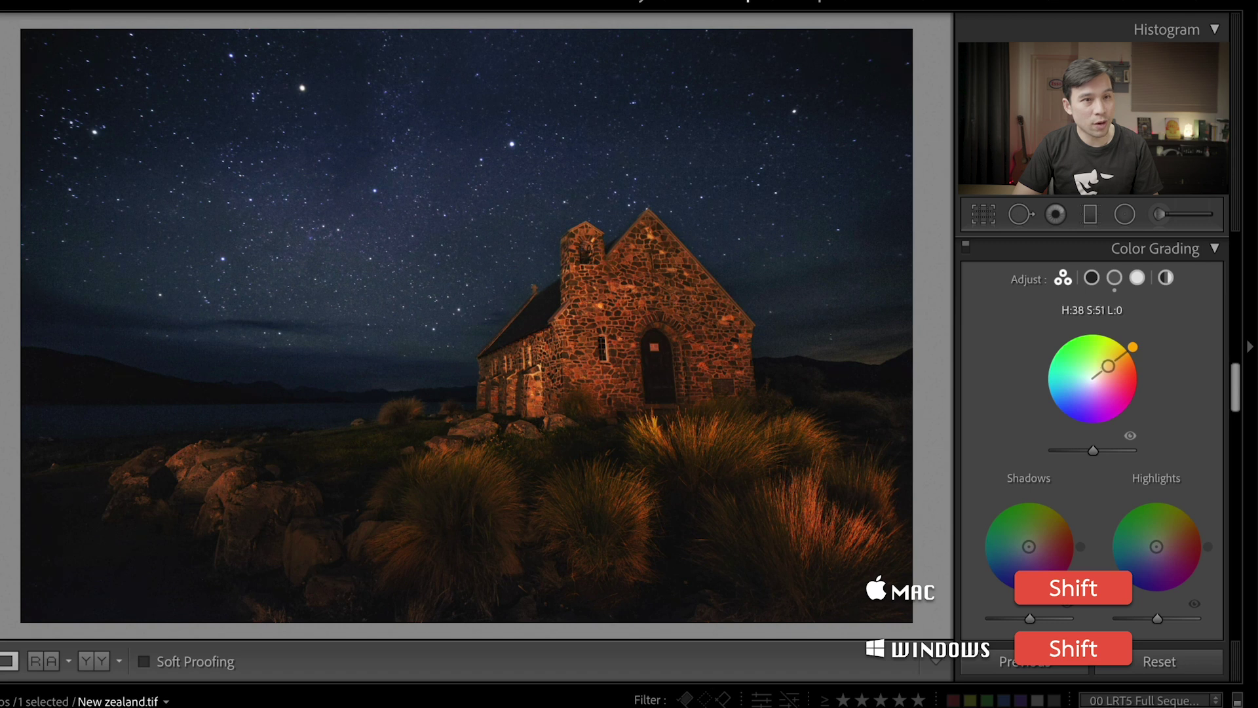
drag(1107, 366, 1105, 363)
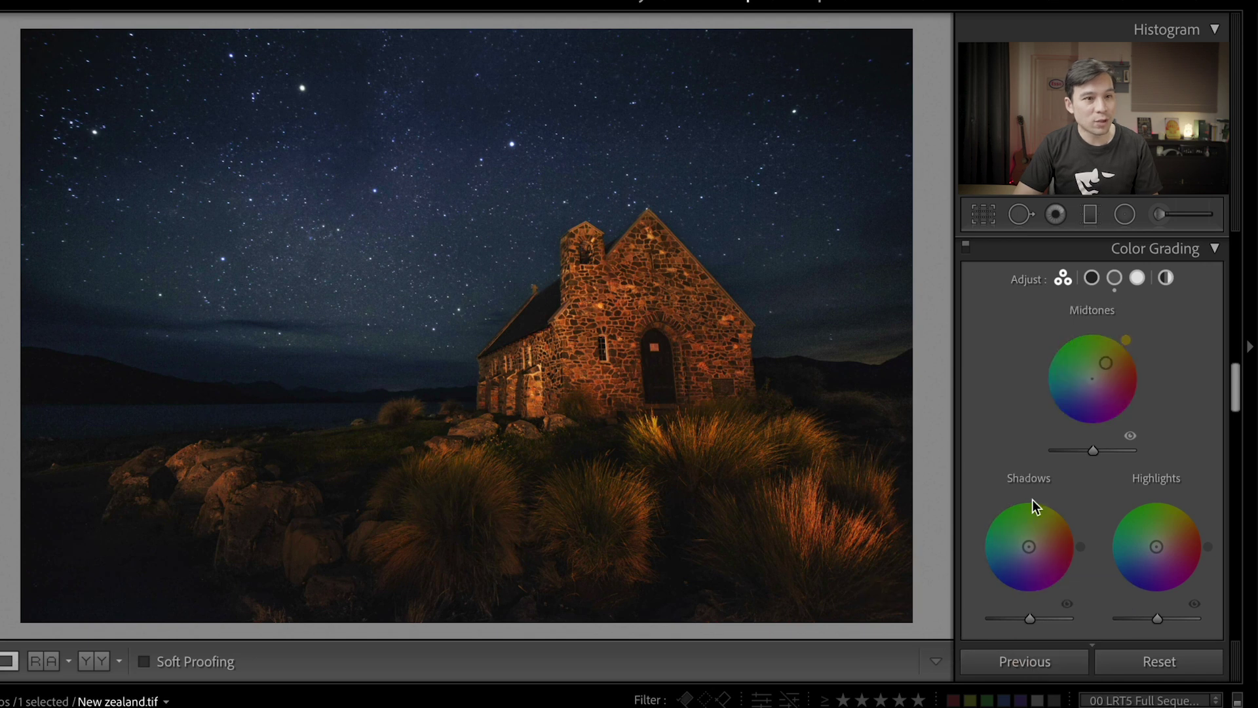
drag(1028, 546, 1009, 566)
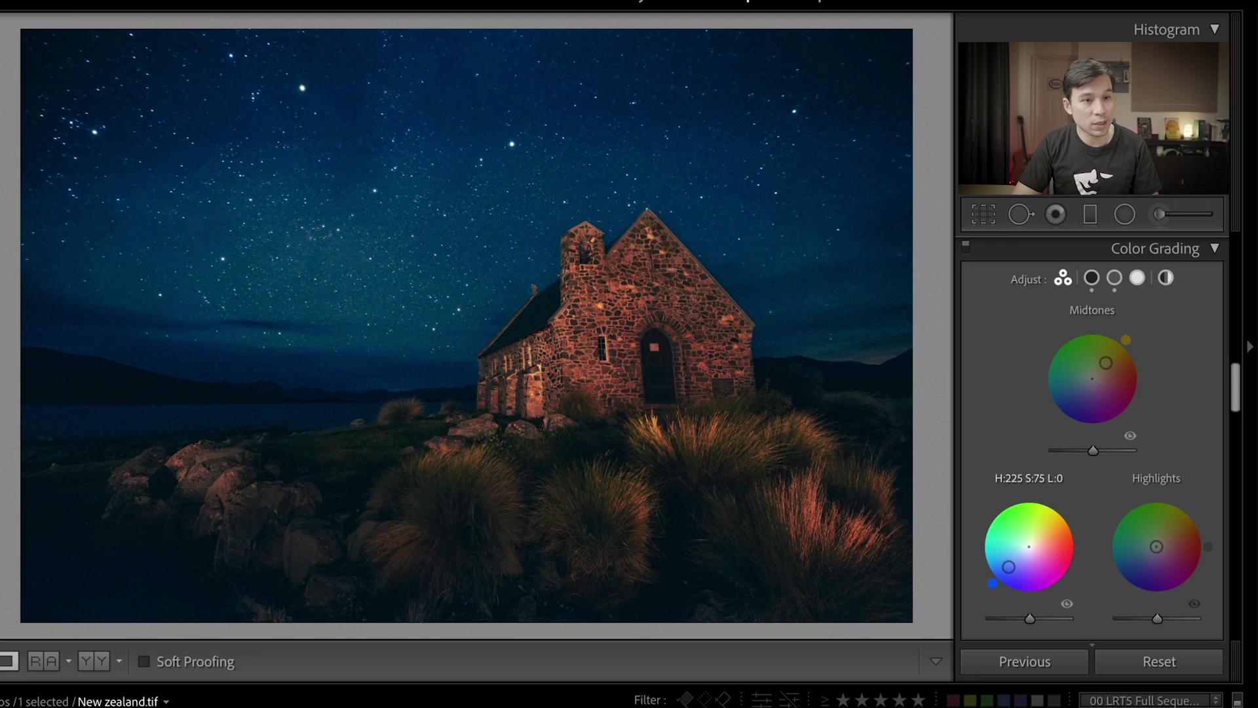
Grade the shadows deep blue (H 219, S 71) and the highlights warm orange (about H 34, S 53)
drag(1006, 566, 1011, 562)
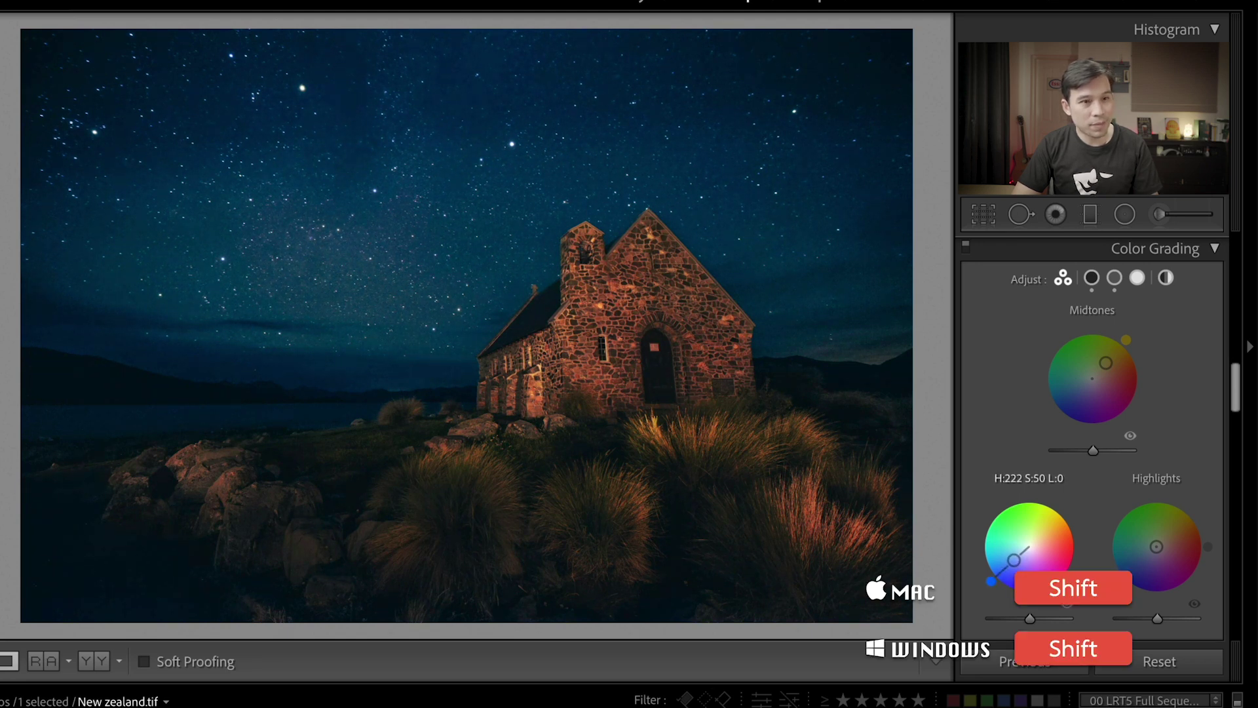
drag(1014, 559, 1011, 562)
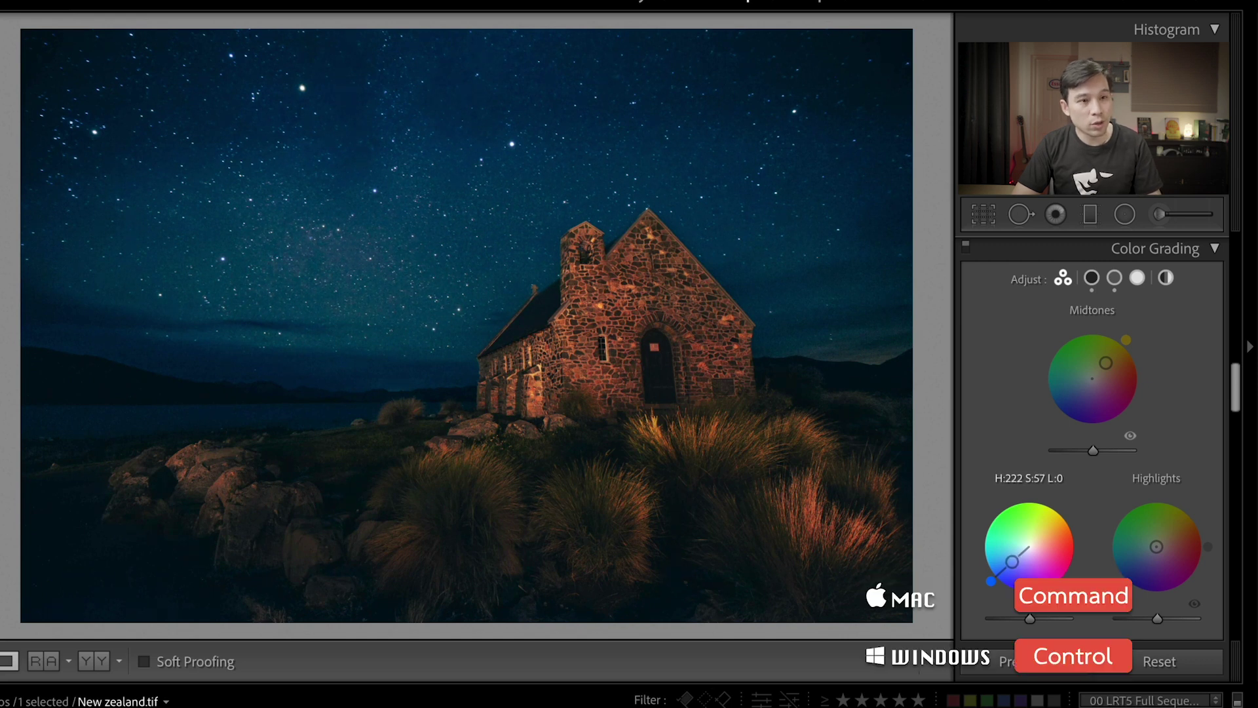
drag(1011, 562, 1012, 562)
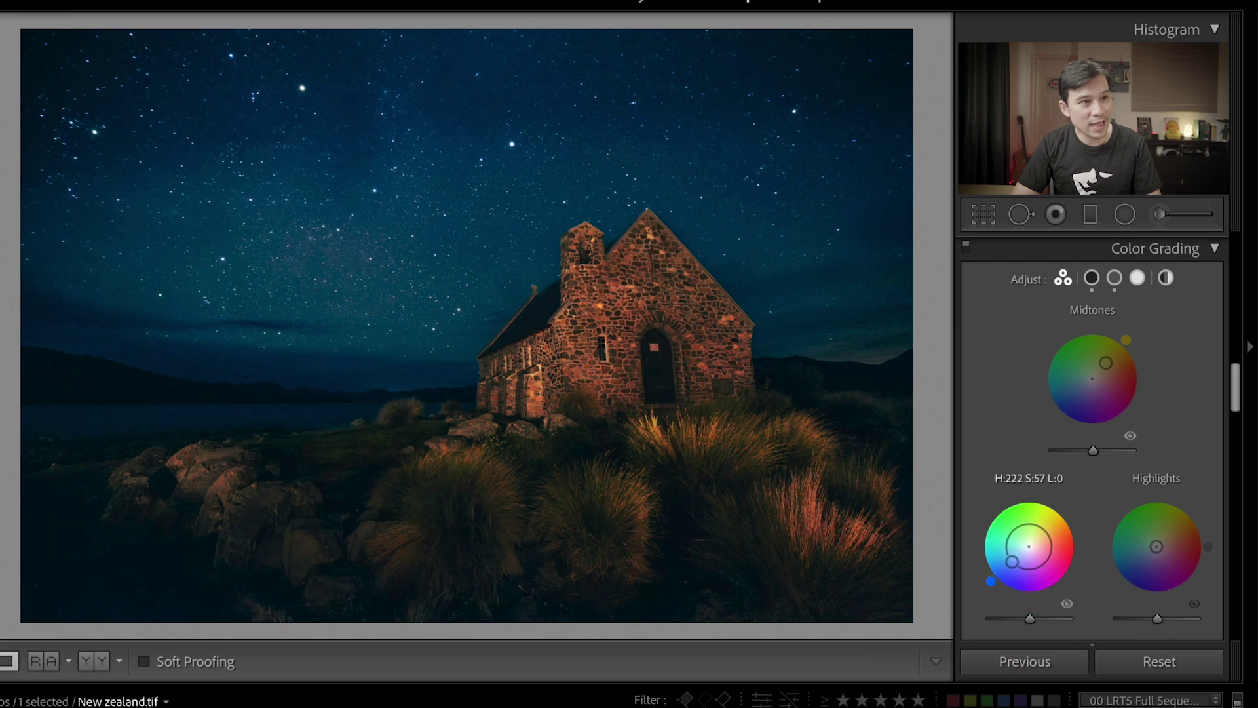
drag(1011, 562, 1007, 563)
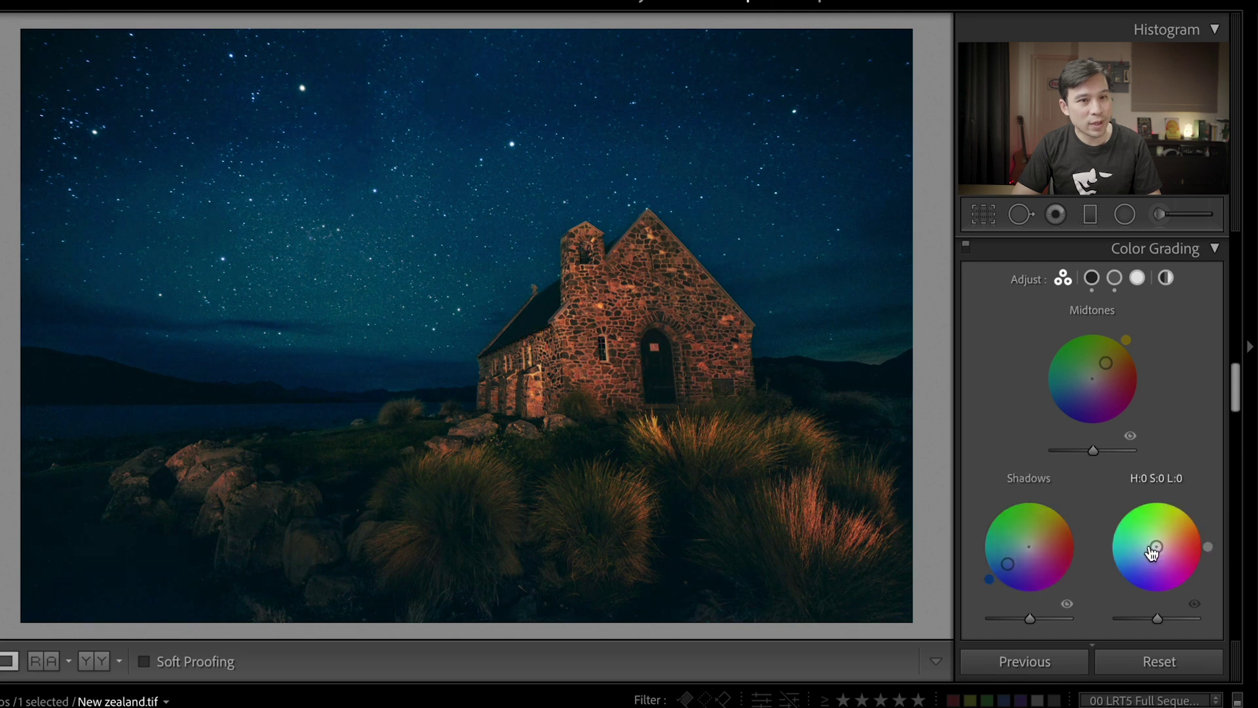
drag(1174, 538, 1183, 528)
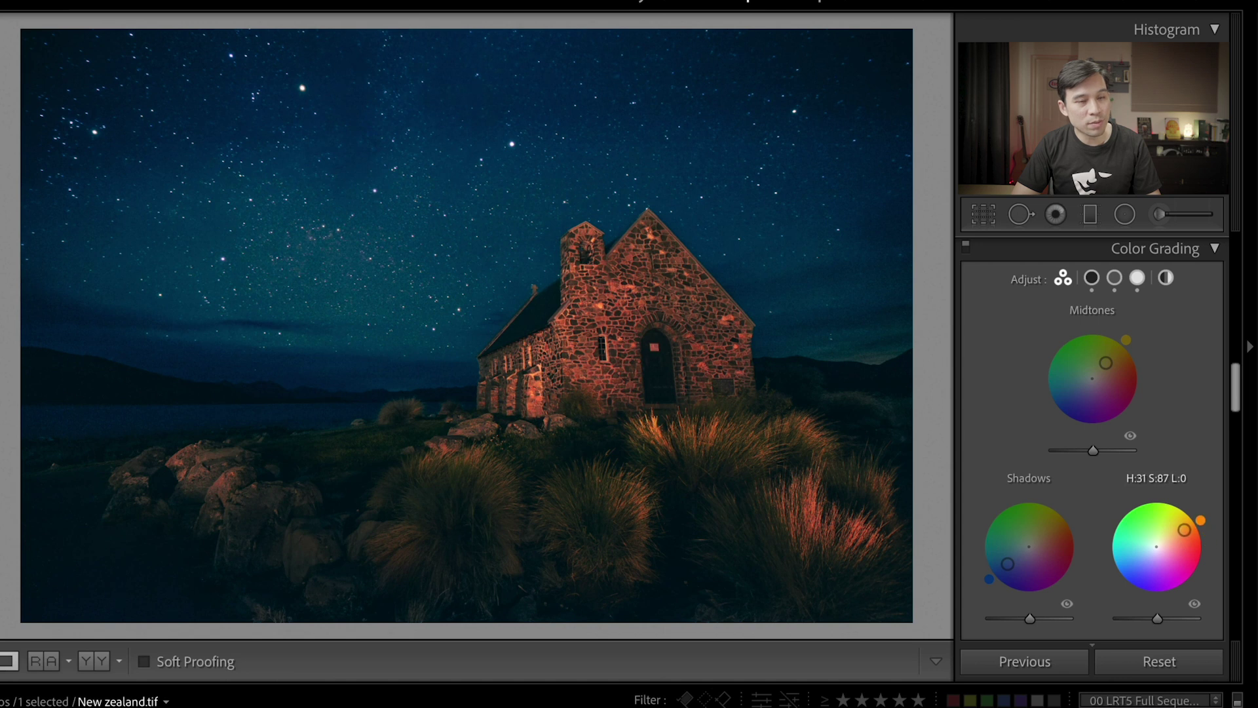
drag(1183, 528, 1175, 534)
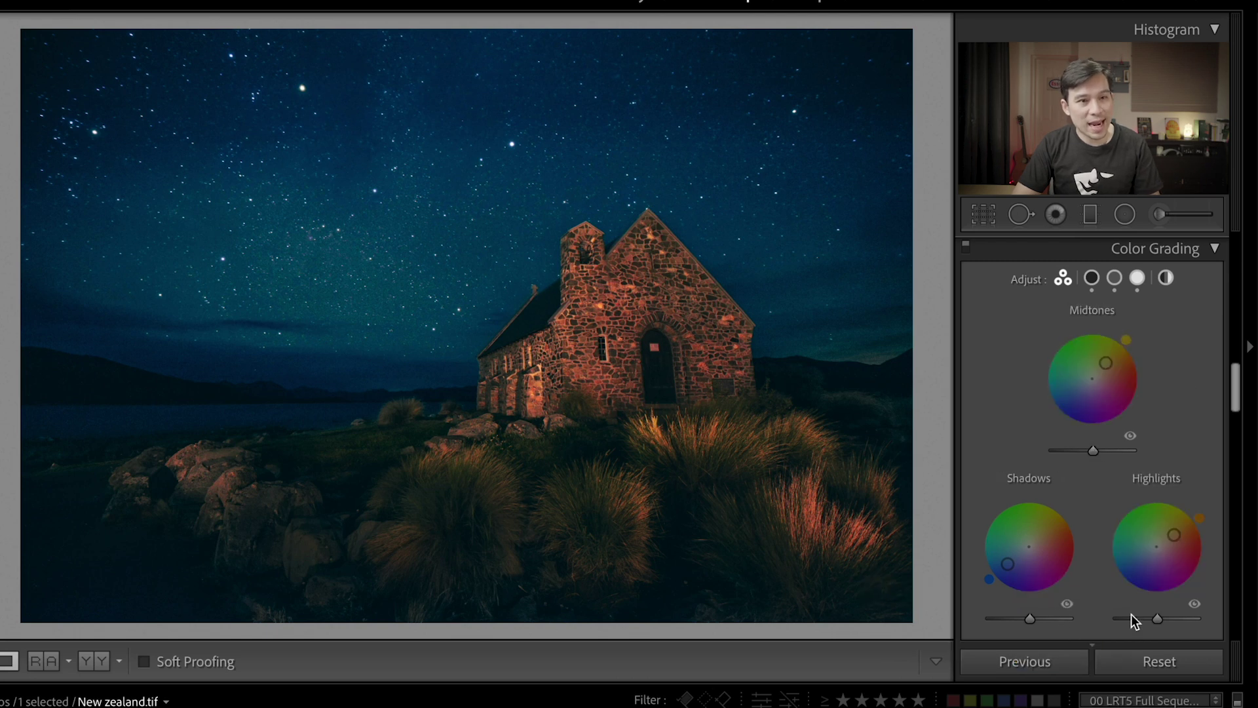
mouse_move(1093, 450)
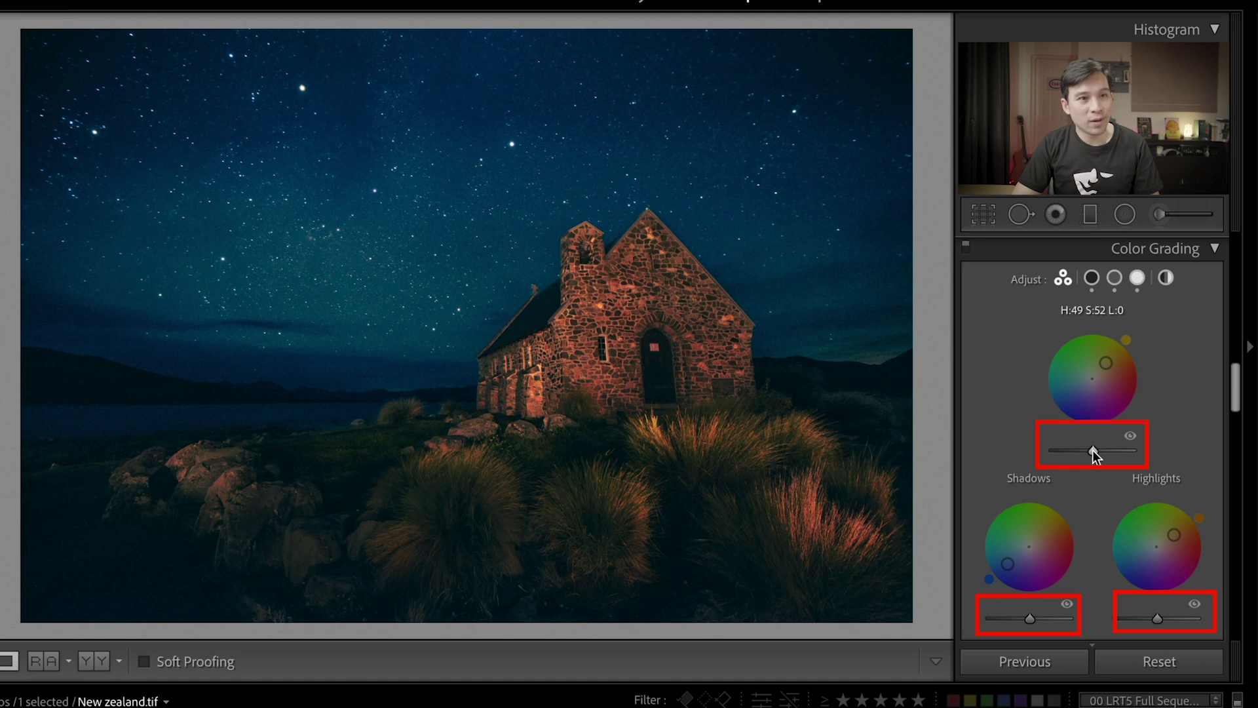
Adjust luminance for the midtones, shadows (+30) and highlights (+24) grades, then view shadows alone
mouse_move(1125, 456)
mouse_down()
mouse_move(1052, 452)
mouse_move(1126, 465)
mouse_up()
drag(1034, 619, 1040, 619)
mouse_move(1158, 618)
mouse_down()
mouse_move(1145, 619)
mouse_move(1166, 620)
mouse_up()
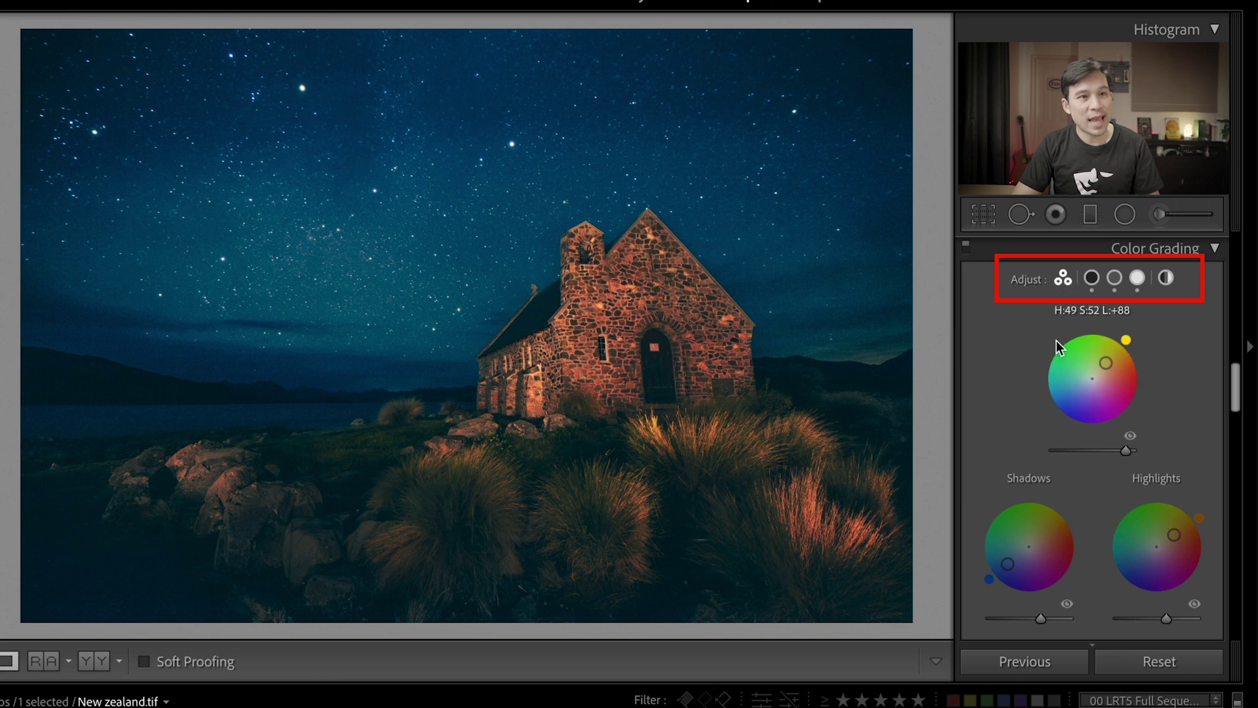
click(1092, 278)
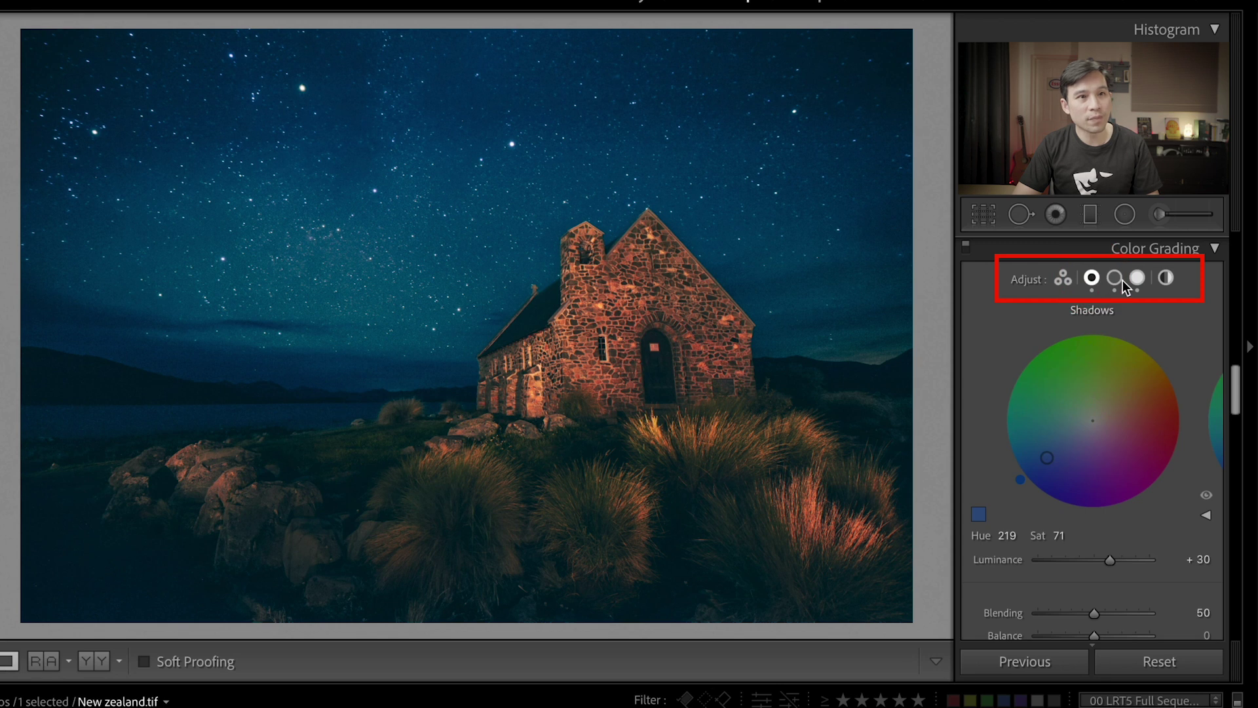
Check the midtones and highlights wheels, then refine the shadows tint to hue 215, saturation 69
click(1115, 278)
click(1137, 279)
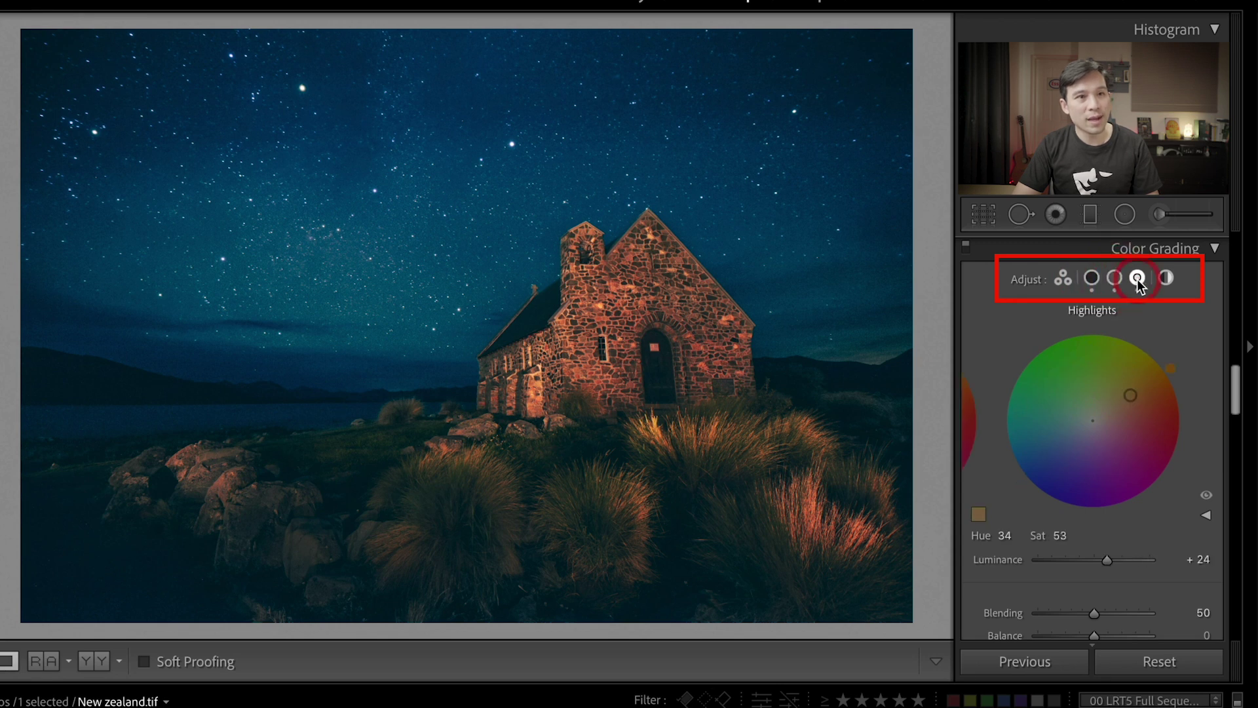
click(1092, 279)
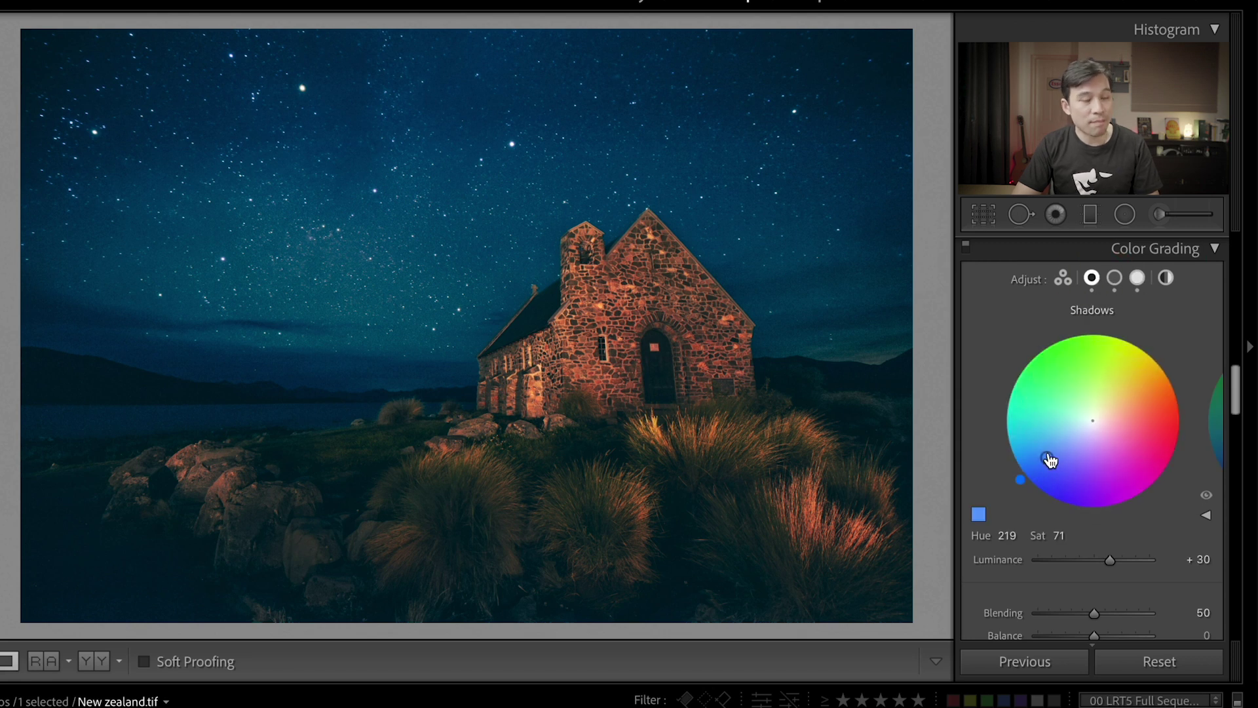
drag(1048, 459, 1075, 435)
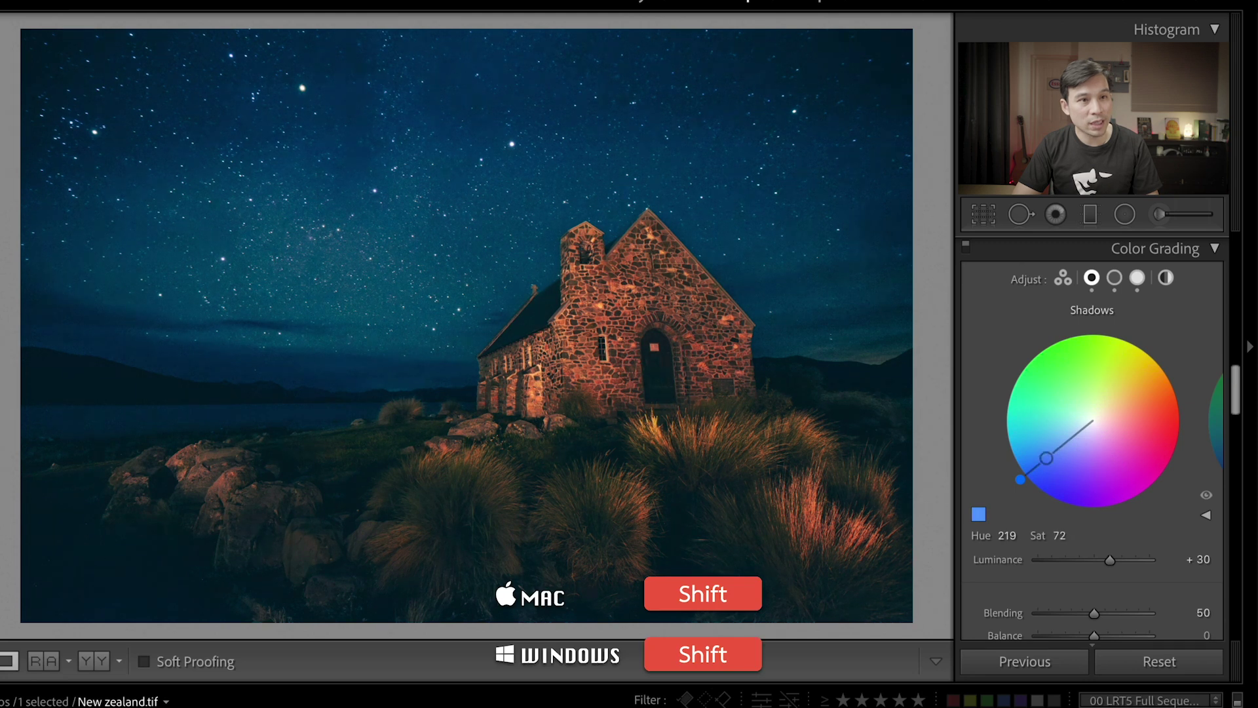
drag(1075, 435, 1046, 453)
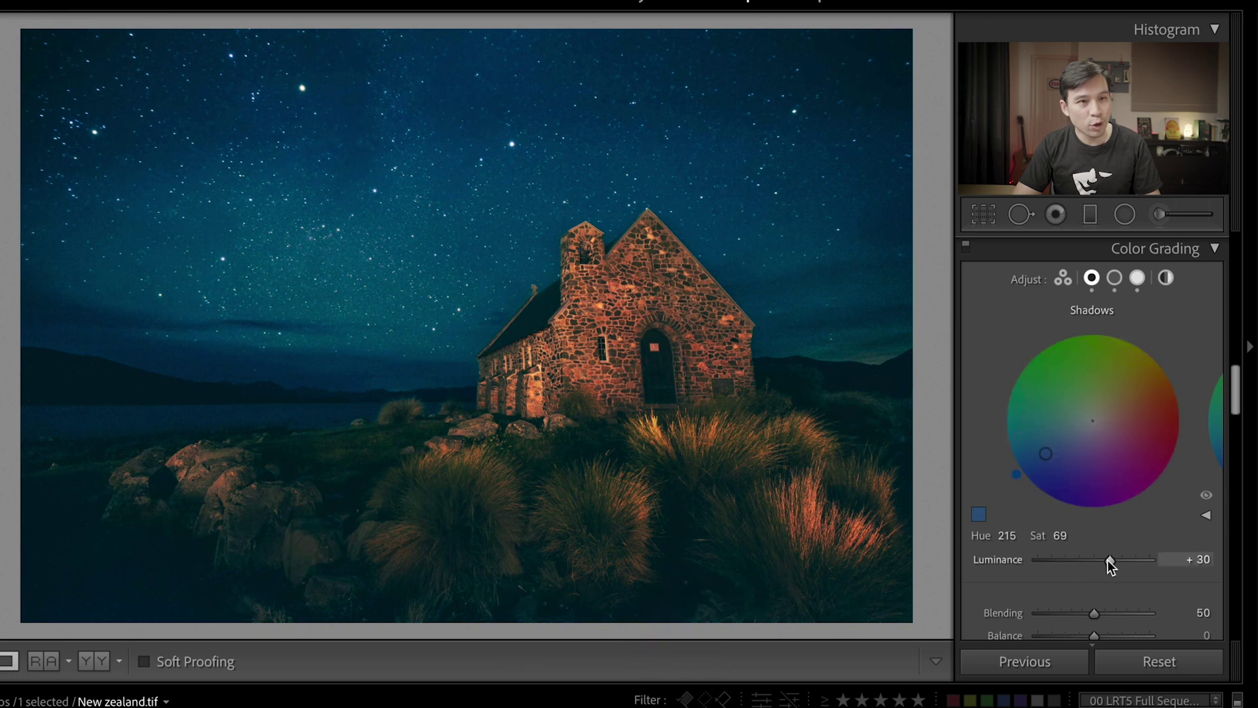
click(1061, 278)
click(1086, 280)
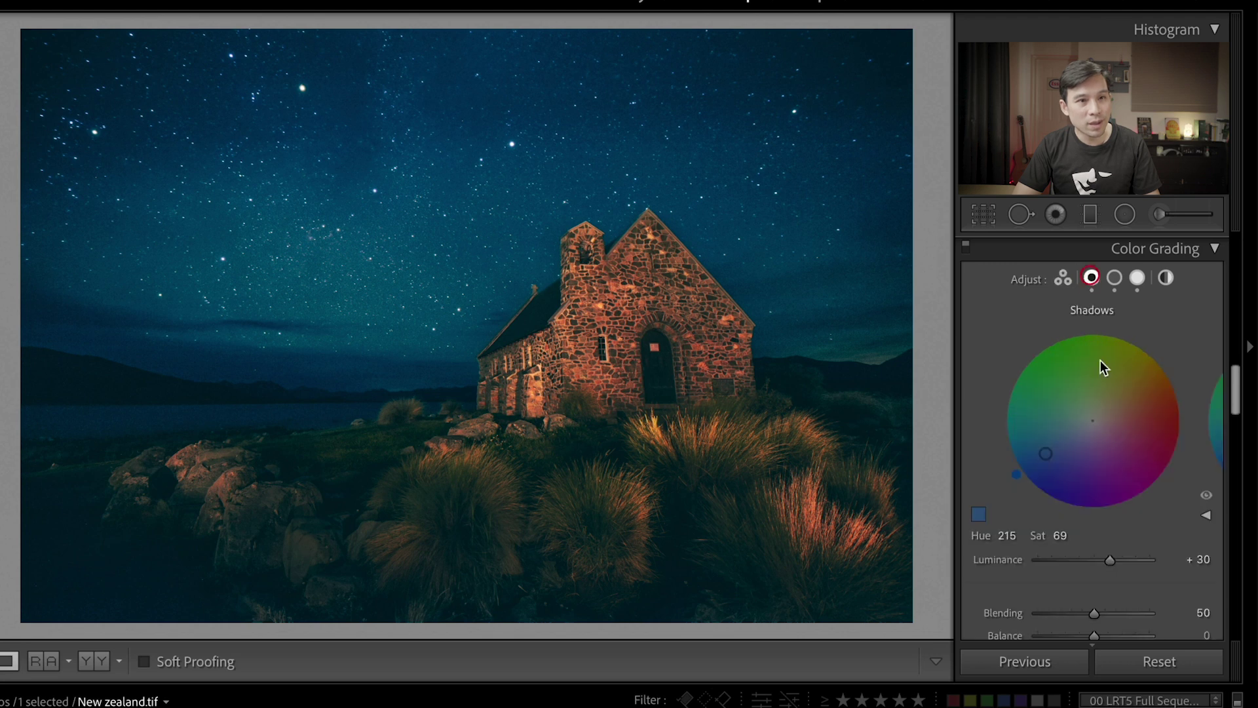
Raise the shadows grade luminance to +56 and set tone Blending to 53
drag(1119, 561, 1124, 557)
scroll(1110, 579, down, 1)
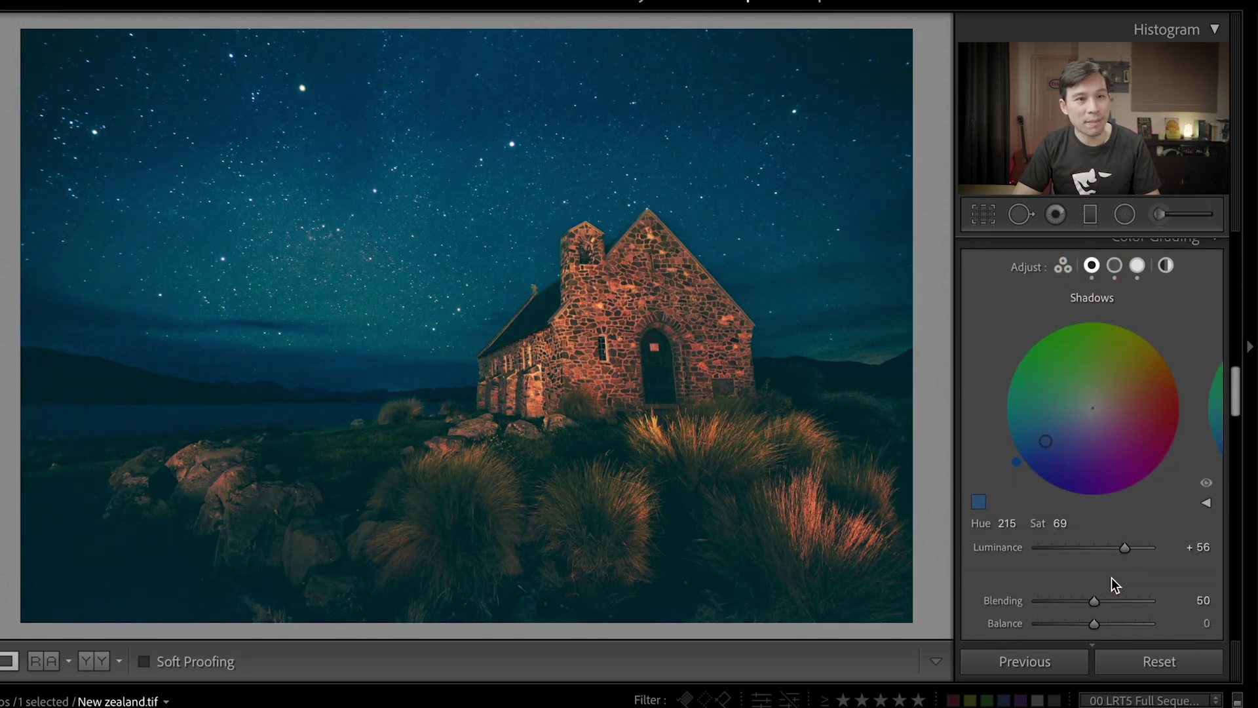
drag(1239, 407, 1238, 424)
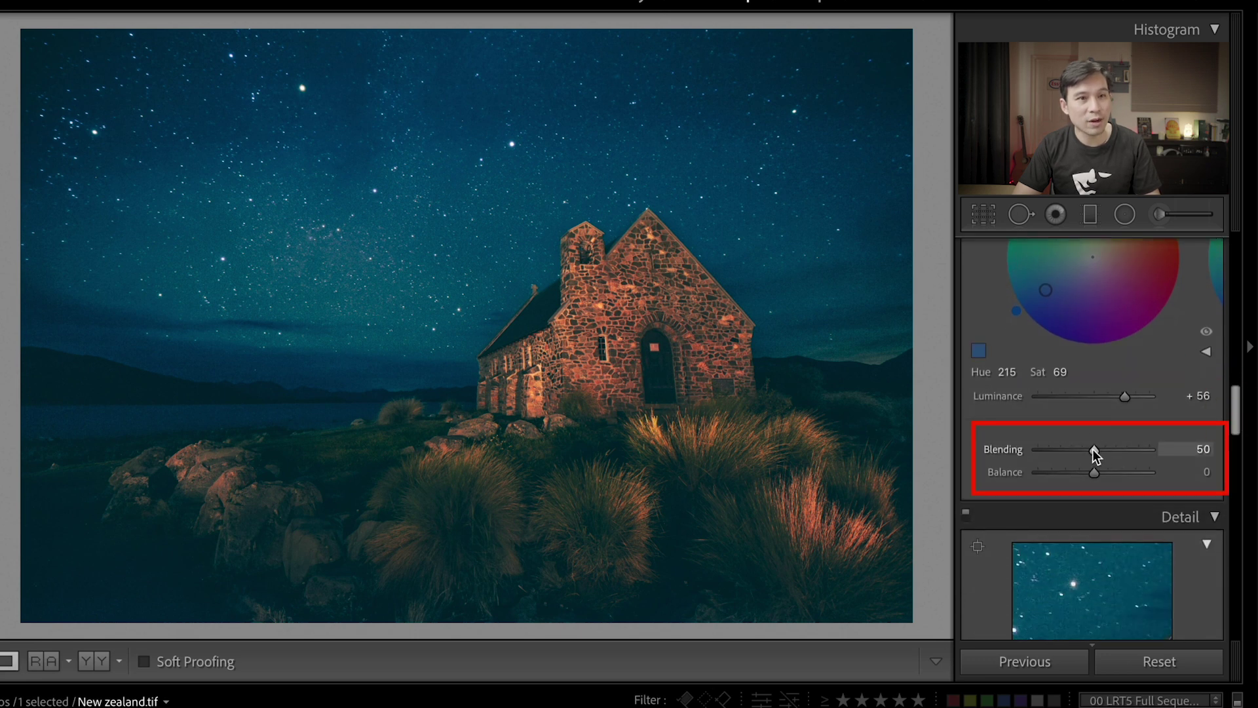
drag(1237, 433, 1237, 417)
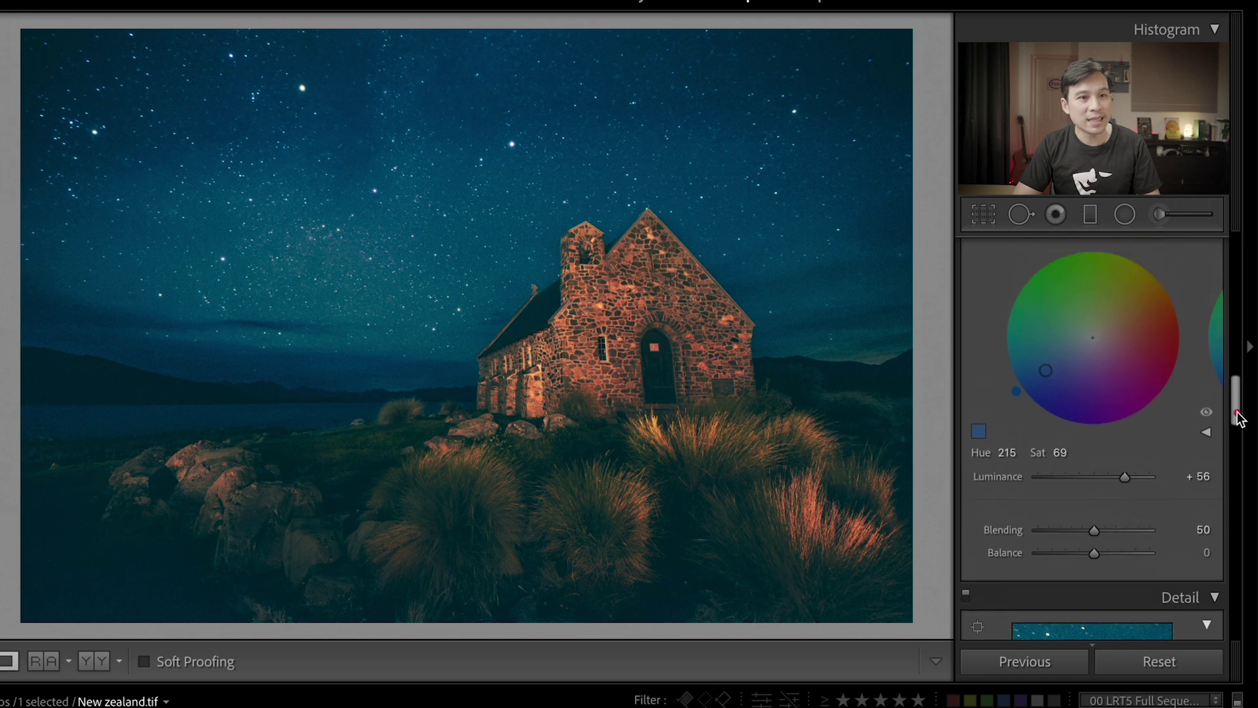
drag(1094, 529, 1088, 541)
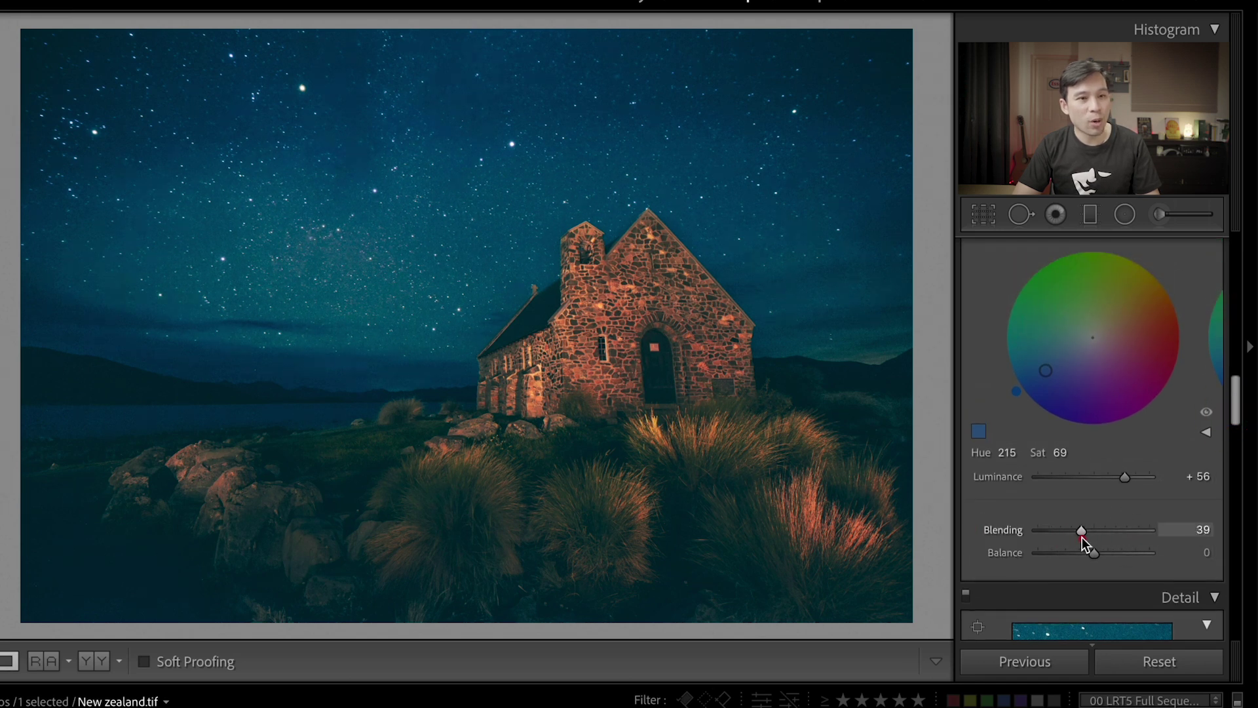
mouse_move(1097, 532)
mouse_down()
mouse_move(1083, 532)
mouse_move(1106, 530)
mouse_up()
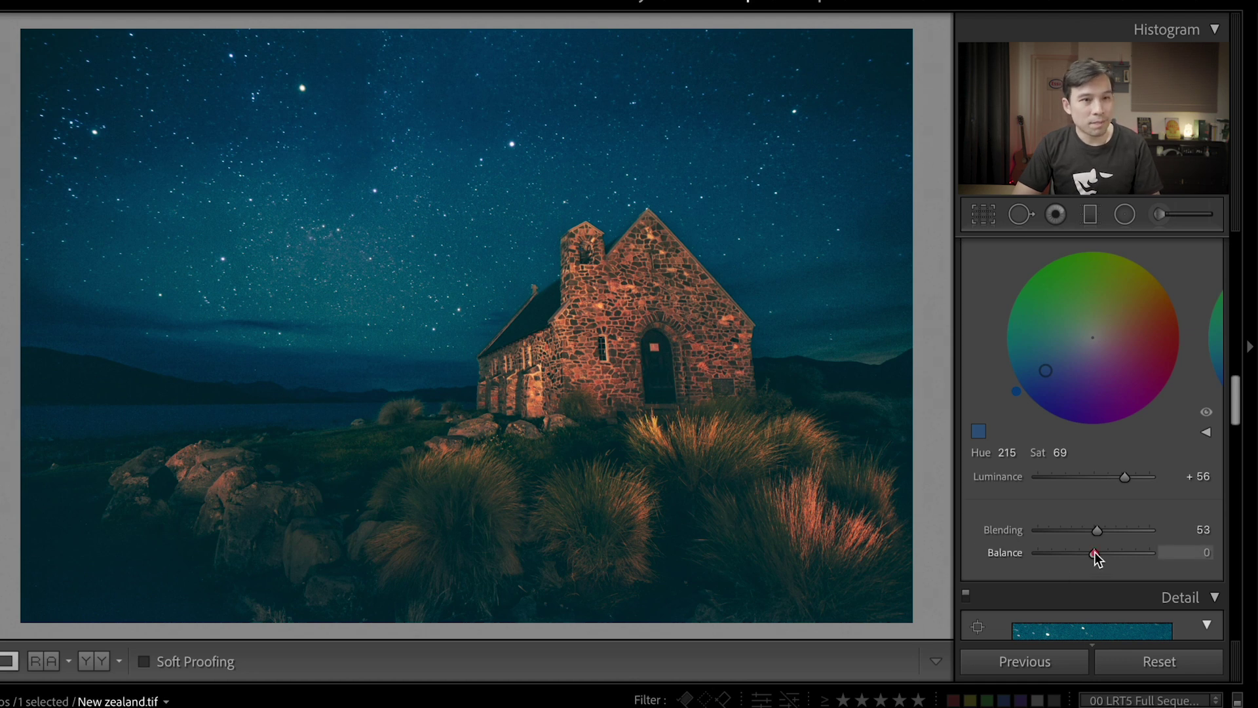
Shift the Balance toward the highlights to +19 and show all three tone wheels again
drag(1094, 551, 1071, 551)
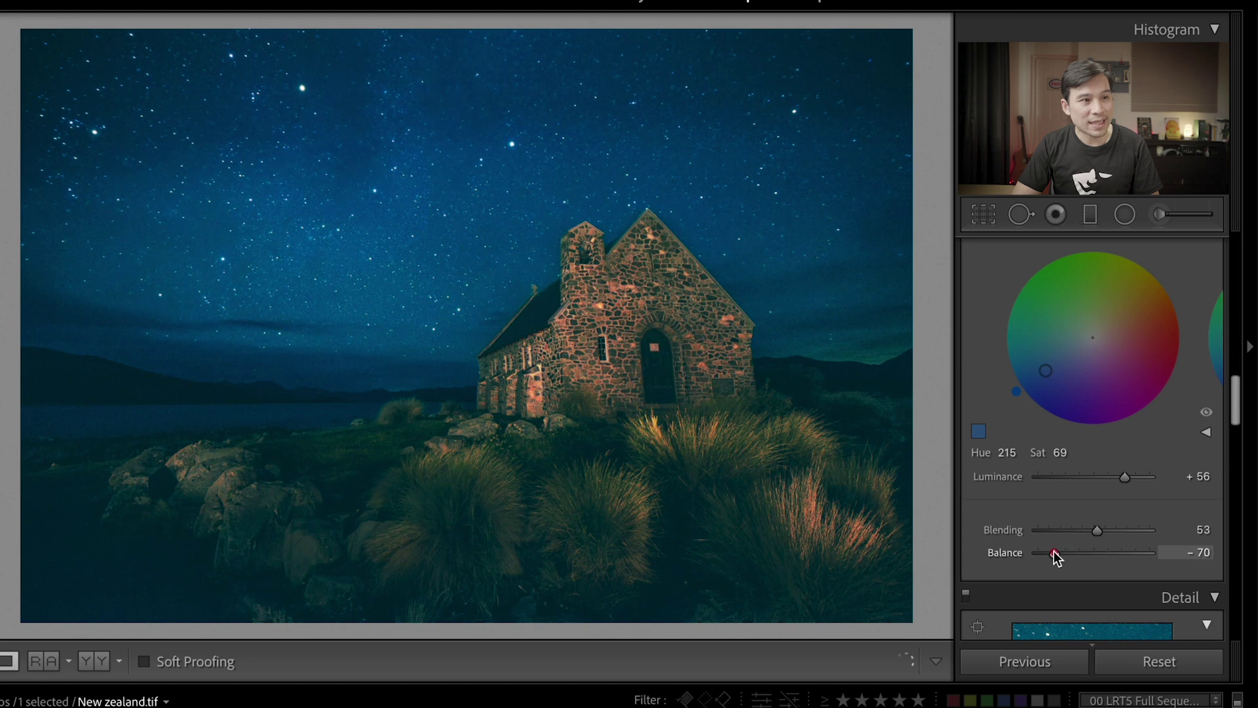
mouse_move(1056, 555)
mouse_down()
mouse_move(1140, 558)
mouse_move(1118, 556)
mouse_up()
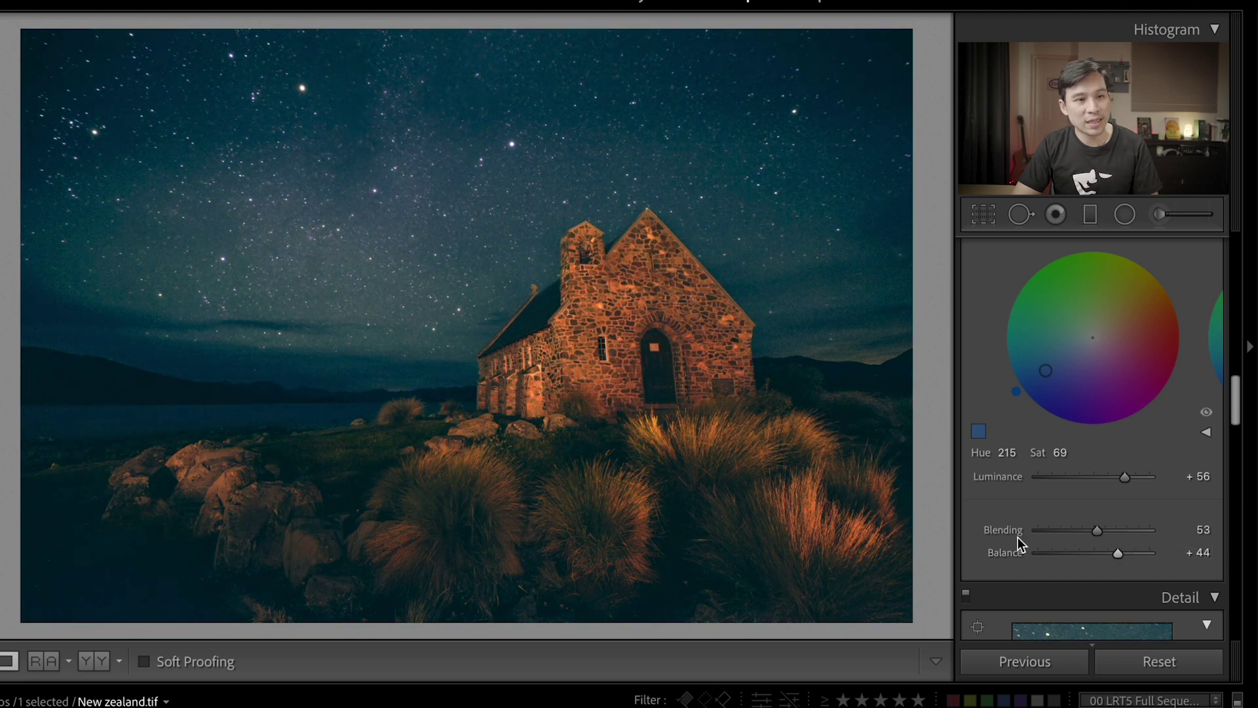
drag(1236, 409, 1235, 416)
drag(1115, 496, 1103, 496)
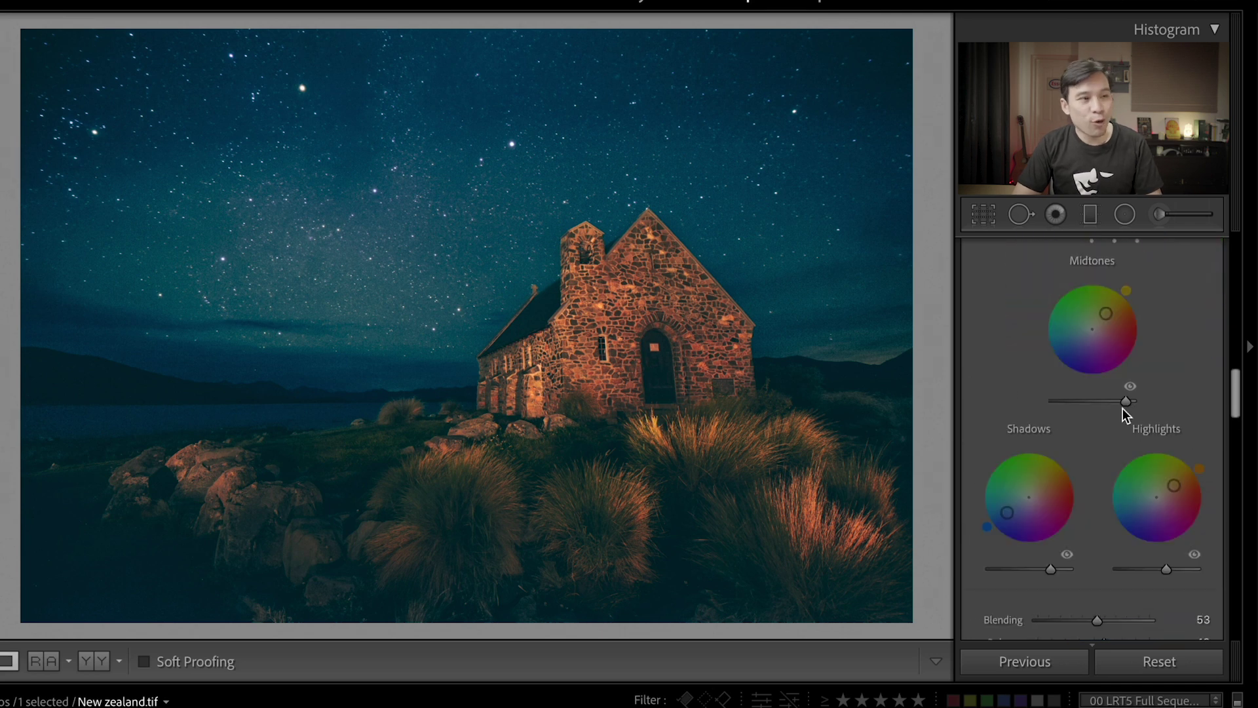
Nudge the midtones grade luminance slightly darker and scroll back up to the Color Grading header
drag(1125, 401, 1118, 401)
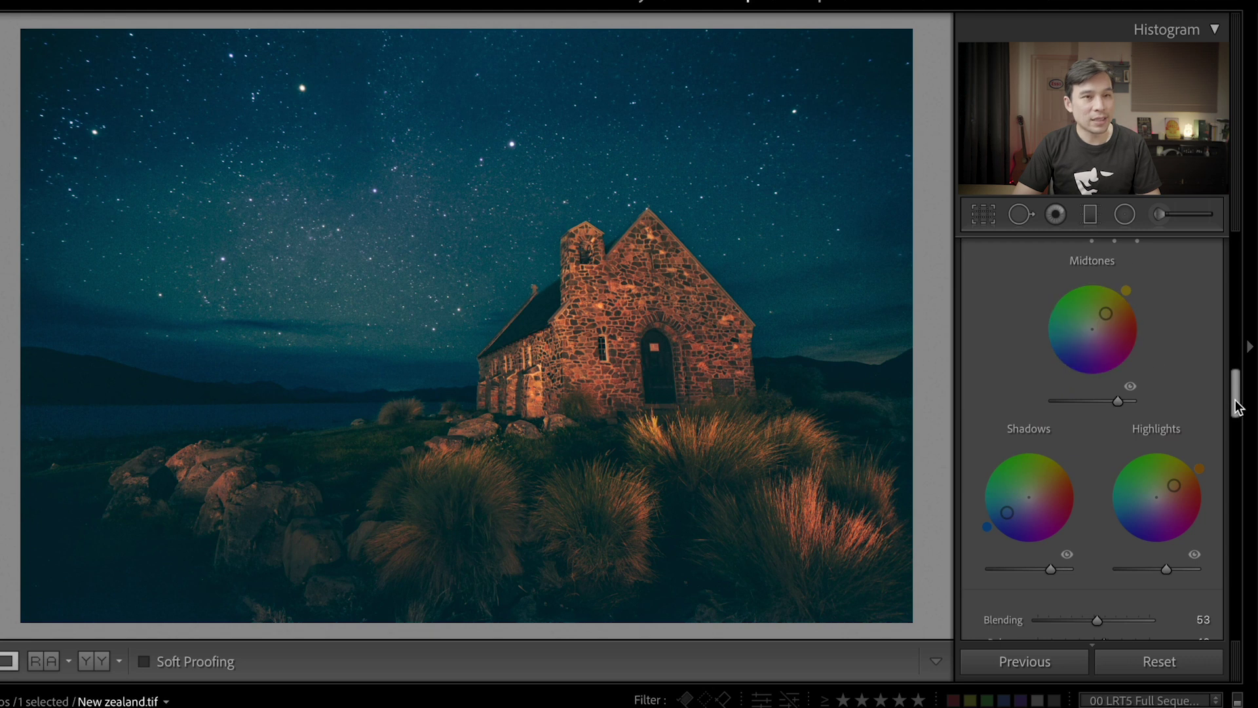
scroll(1235, 393, up, 3)
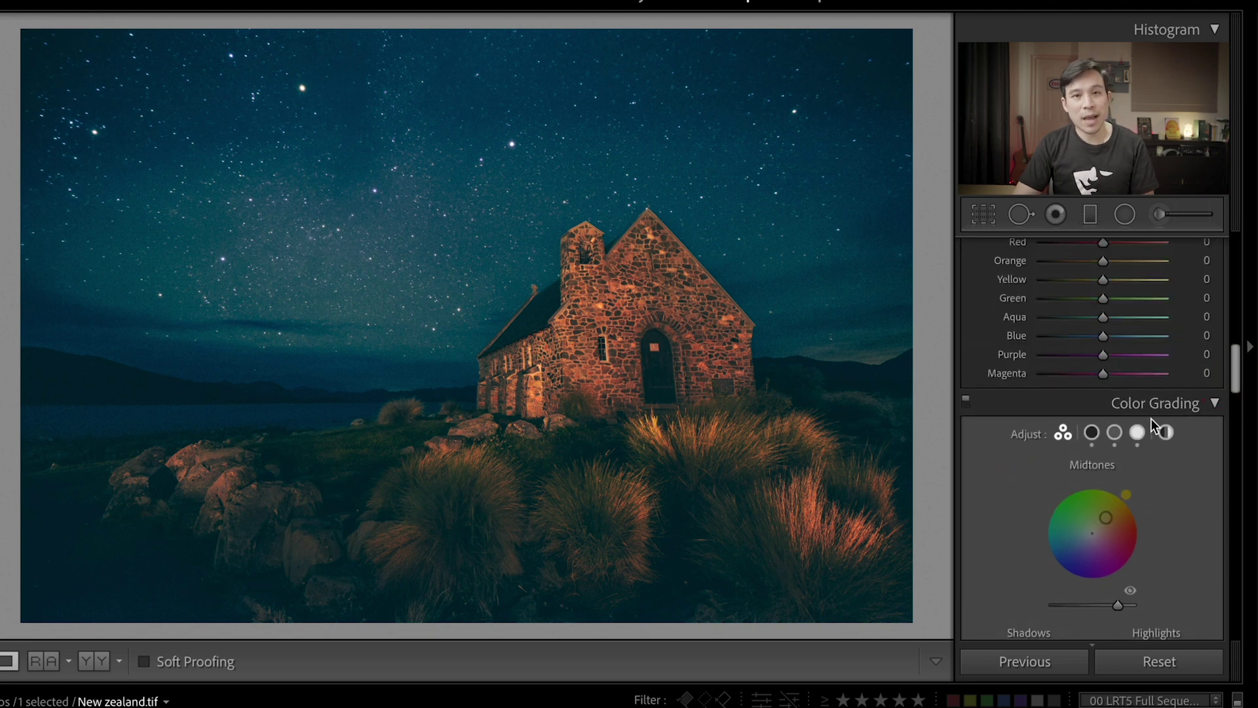